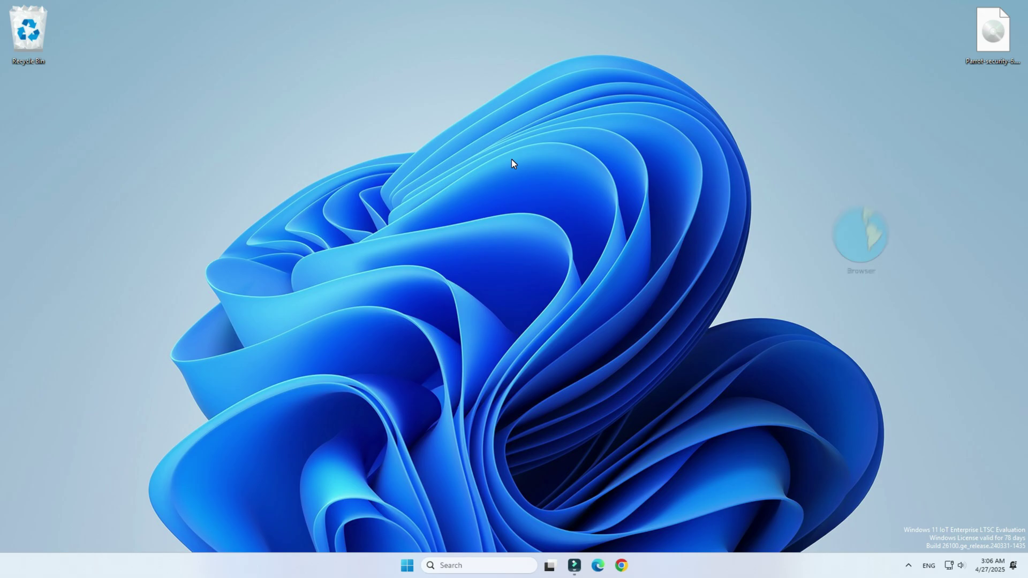
Step: Open Chrome, search the web for "parrot os" and open the official Parrot Security website
left_click(623, 569)
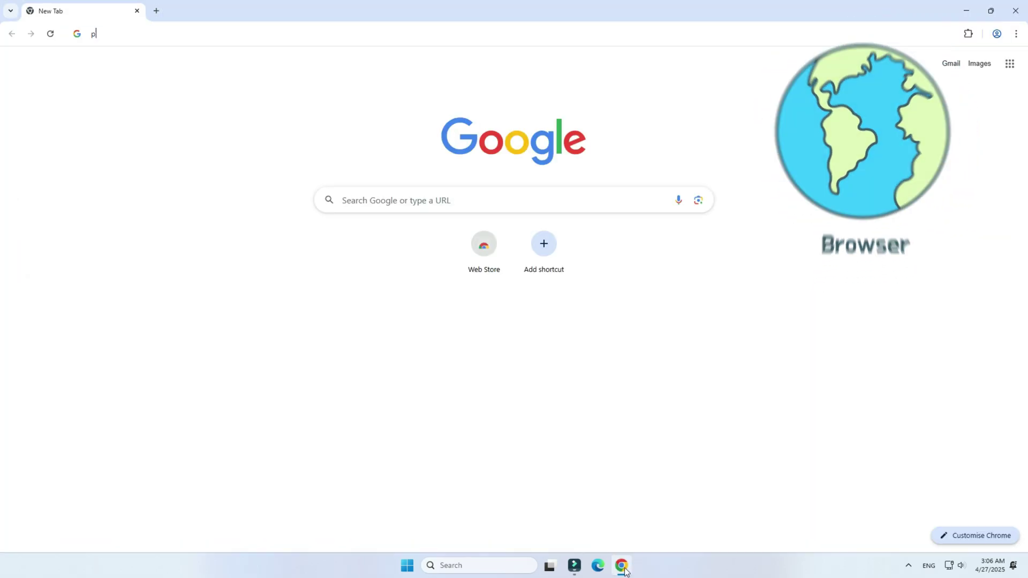
type("parrot os")
key("Return")
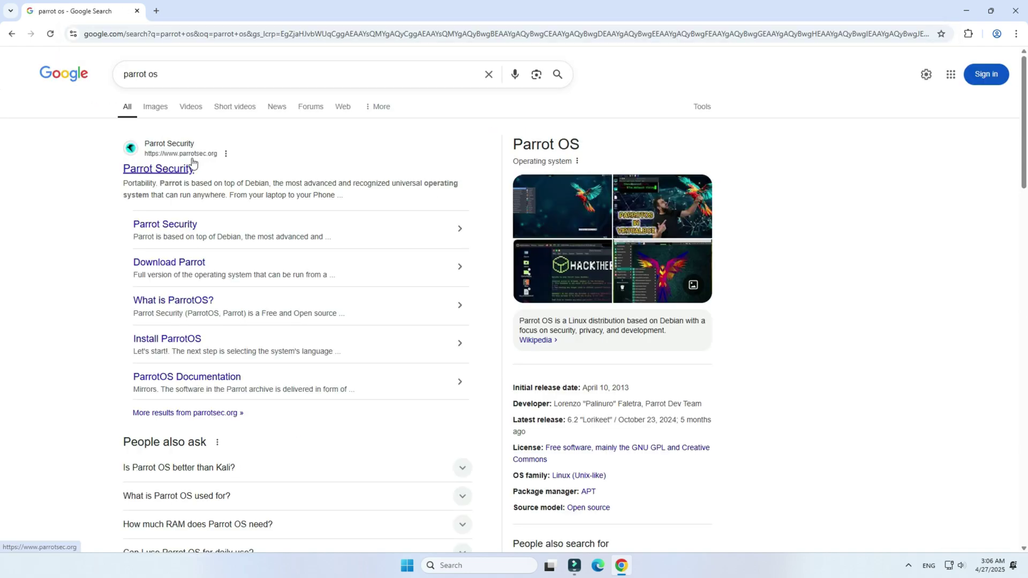
left_click(165, 173)
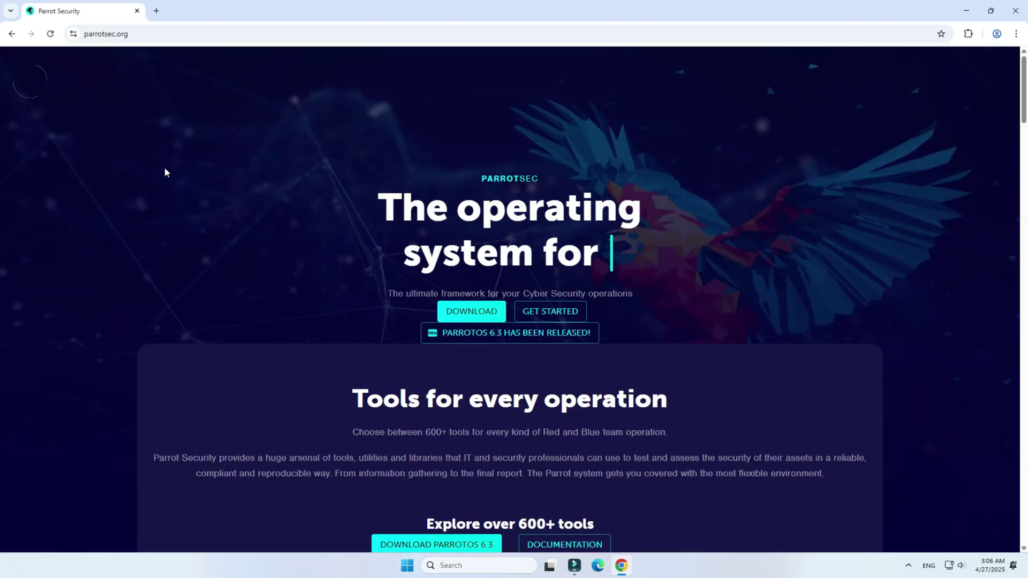
Step: Go to the ParrotOS 6.3 download page from the "Explore over 600+ tools" section
scroll(153, 169, "down", 5)
scroll(153, 173, "down", 2)
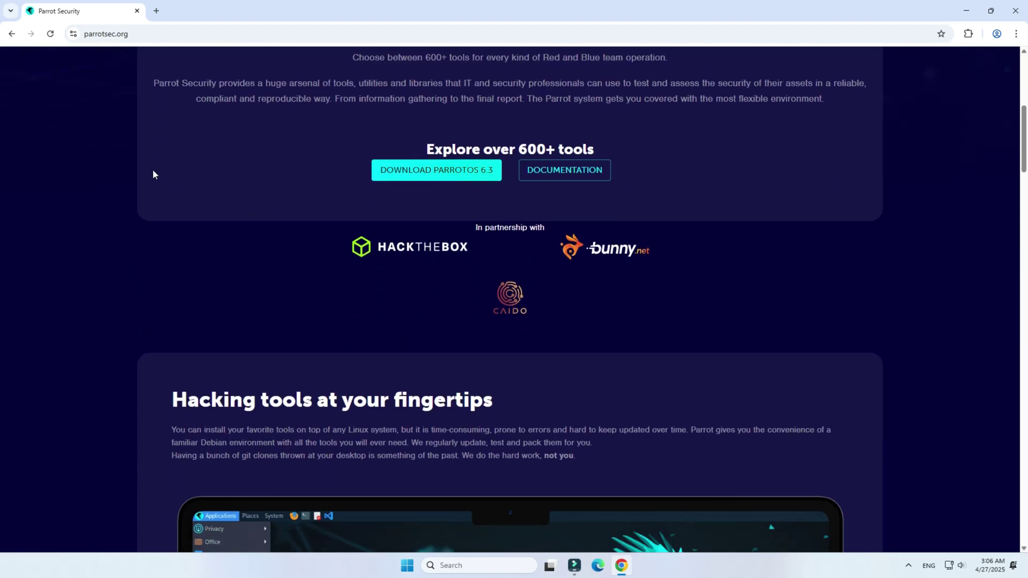
mouse_move(367, 150)
left_mouse_down()
mouse_move(411, 186)
mouse_move(500, 186)
left_mouse_up()
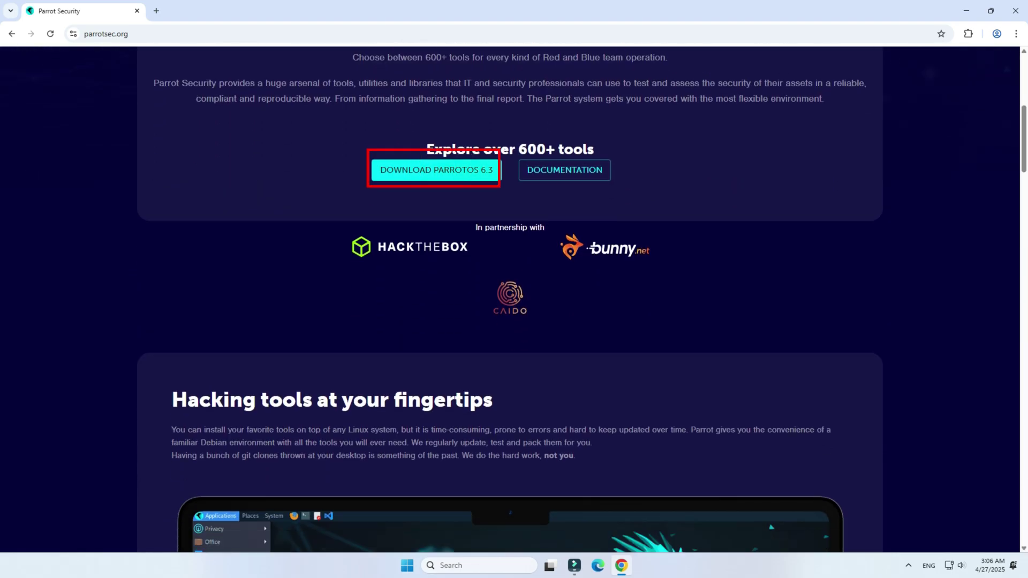
left_click(441, 176)
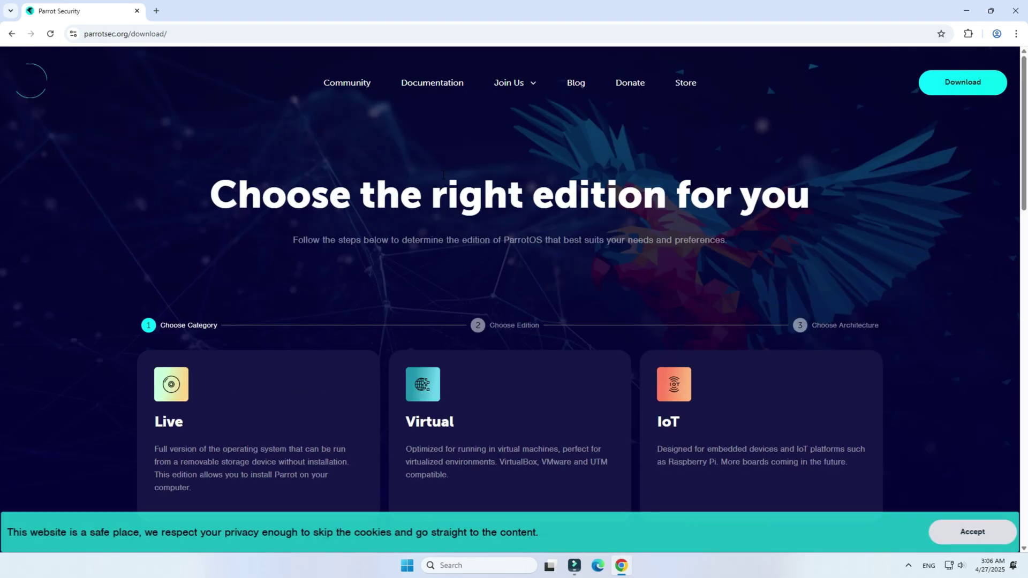
Step: Choose the Live category, the Security edition and the AMD64 architecture for the ParrotOS download
scroll(434, 188, "down", 4)
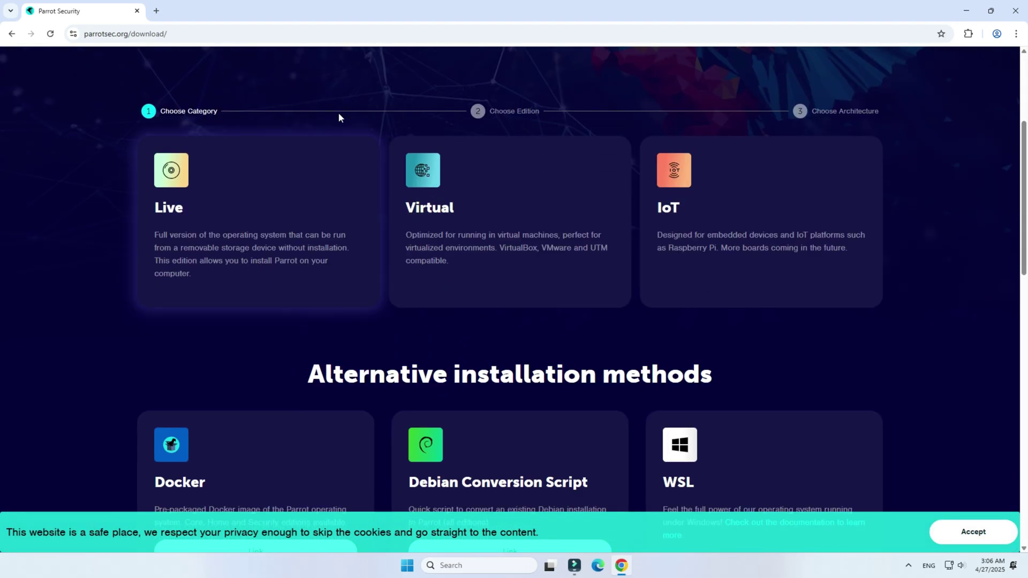
left_click(246, 214)
left_click(229, 202)
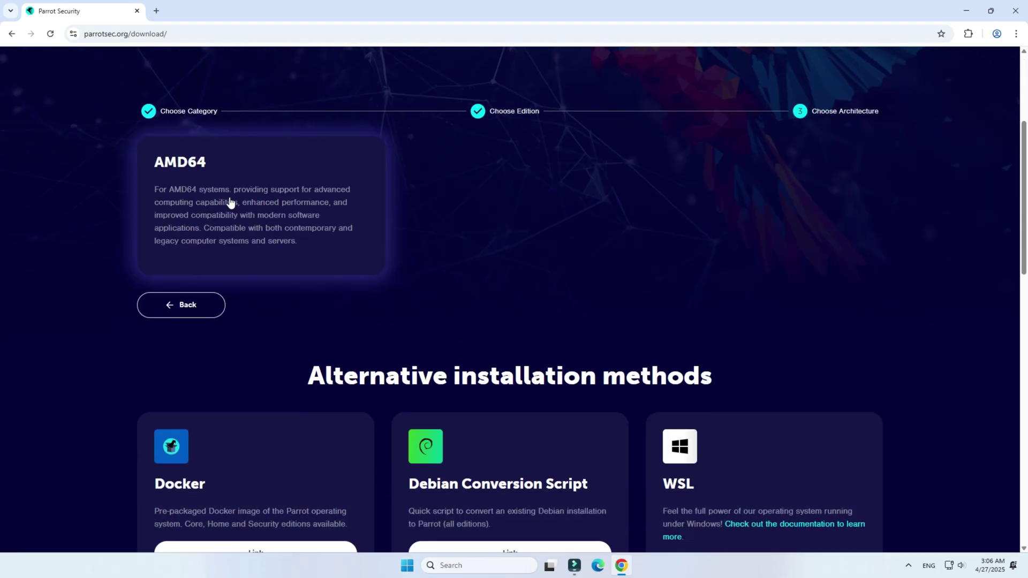
left_click(249, 193)
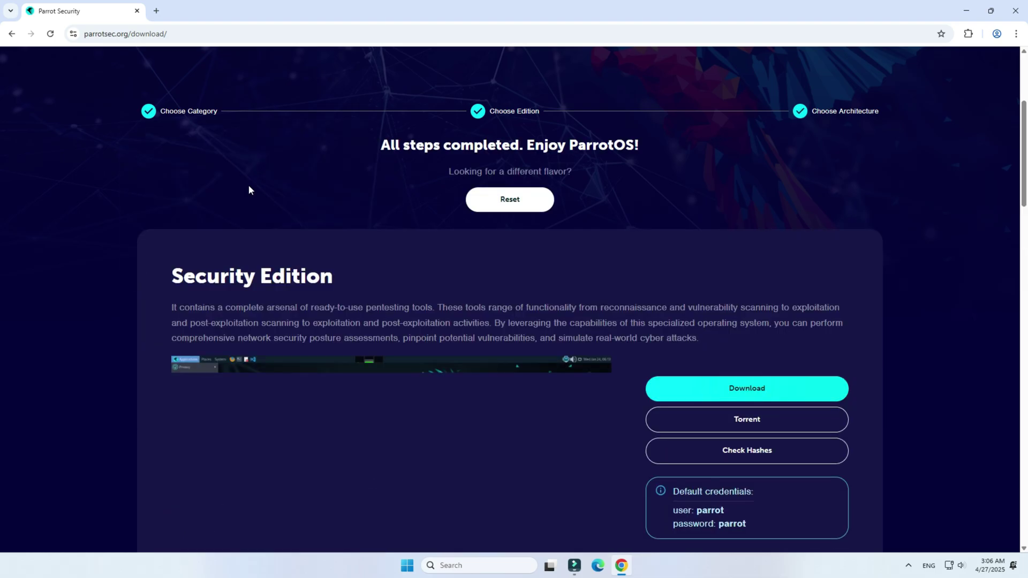
Step: Request the Security Edition ISO download, cancel its file info dialog and minimize the browser
scroll(249, 189, "down", 3)
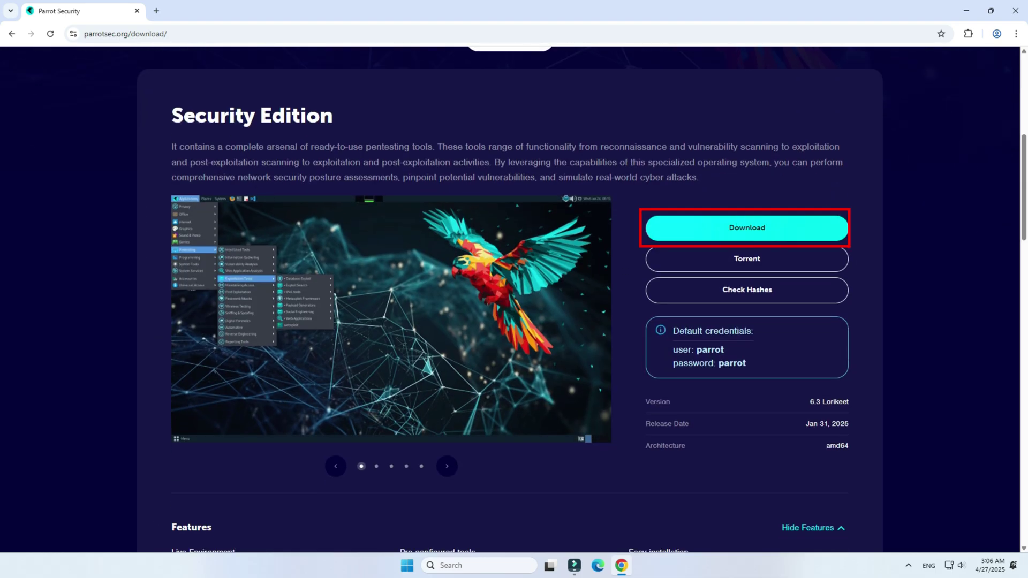
left_click(748, 229)
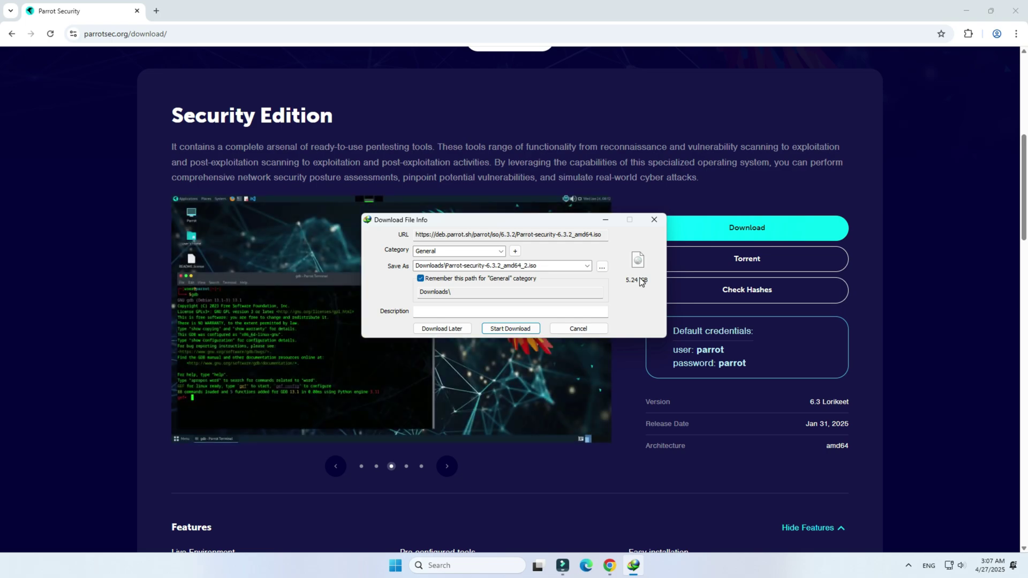
left_click(578, 329)
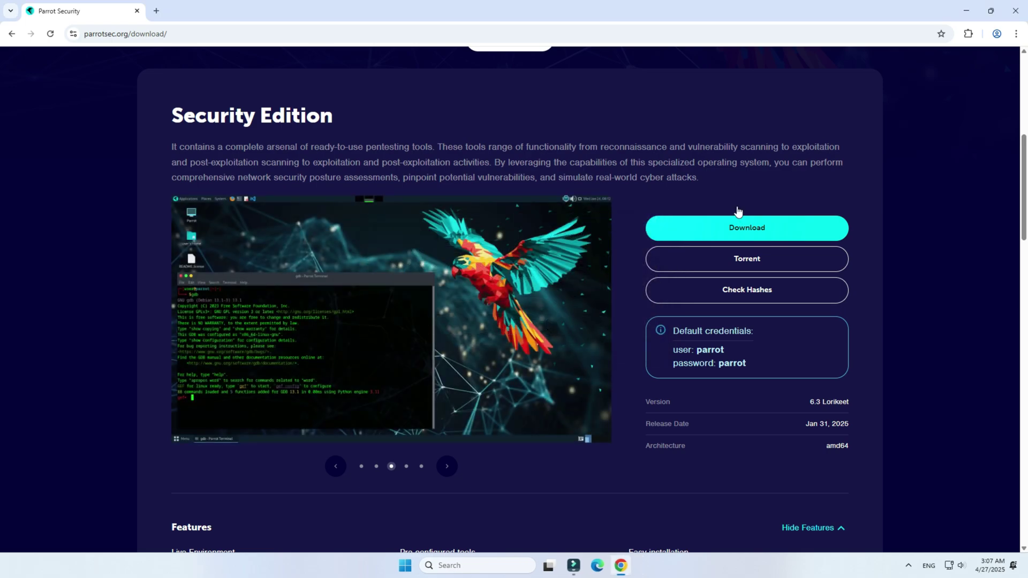
left_click(966, 11)
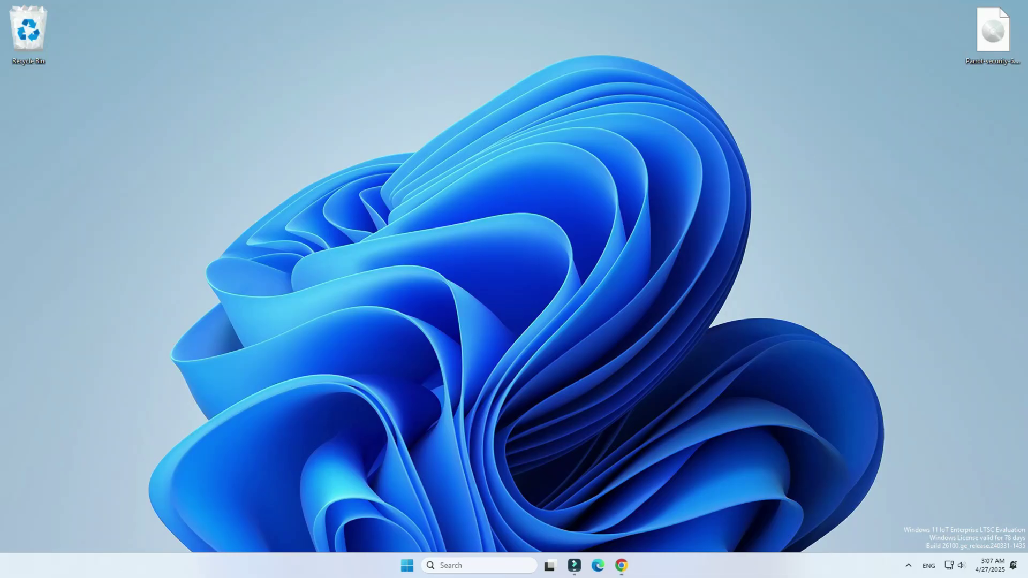
left_click_drag(962, 4, 1023, 74)
Step: Return to Chrome, search the web for "virtualbox" and open the official Oracle VirtualBox website
left_click(621, 565)
left_click(161, 32)
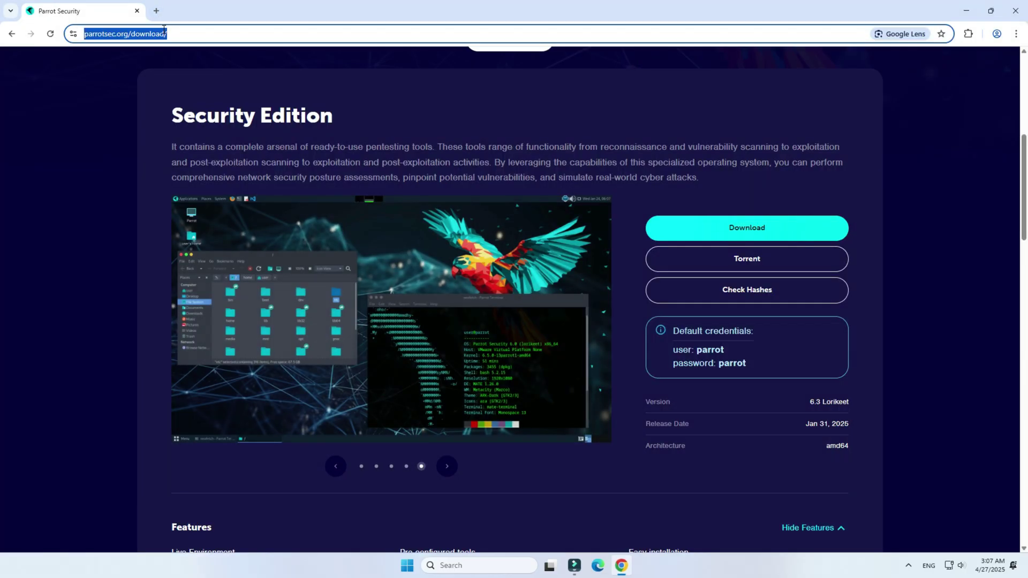
key("BackSpace")
type("vir")
key("Down")
key("Return")
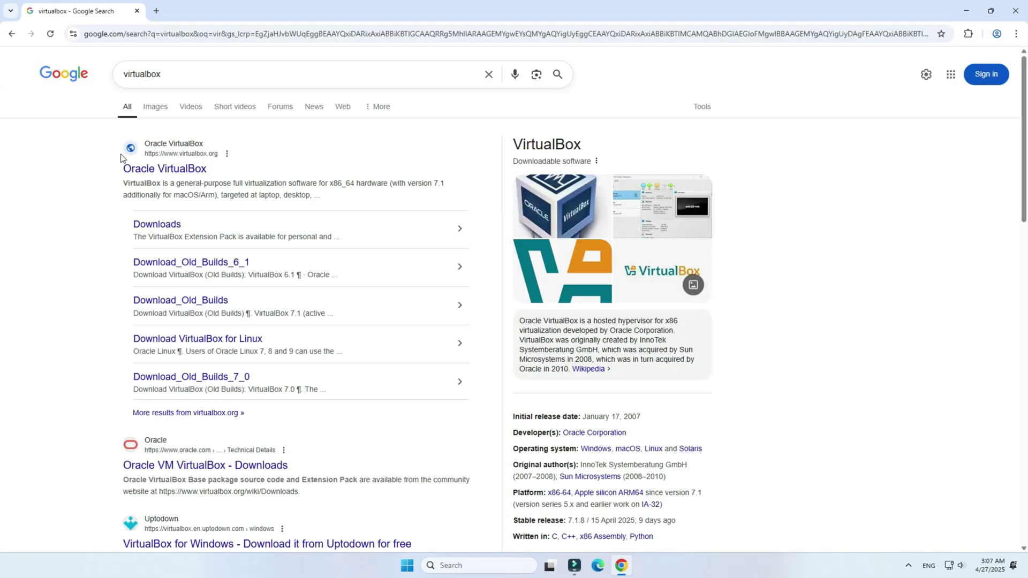
left_click(169, 167)
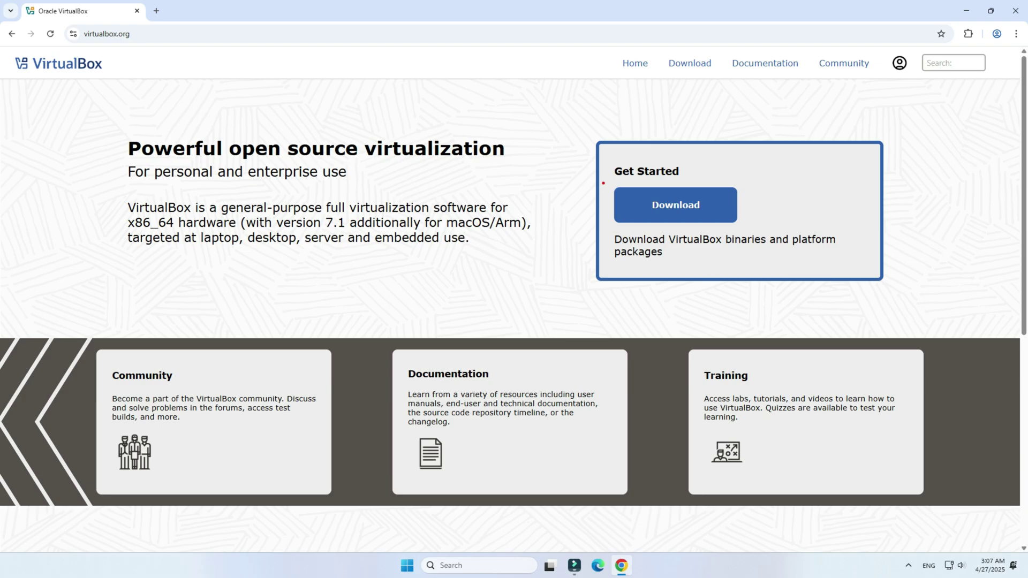
Step: Download the VirtualBox 7.1.8 platform package for Windows hosts, showing or resuming the existing download
left_click(687, 215)
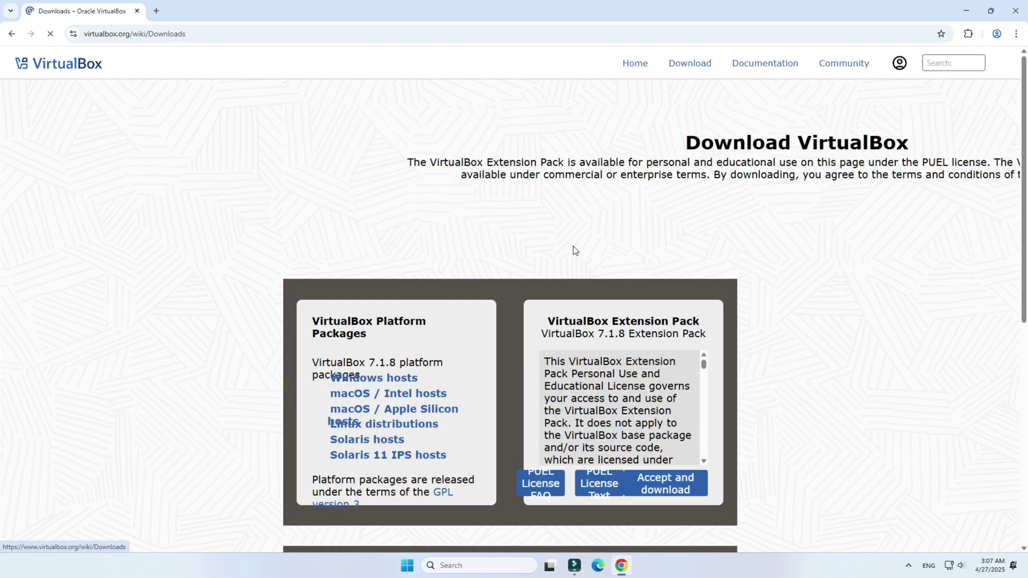
scroll(449, 237, "down", 3)
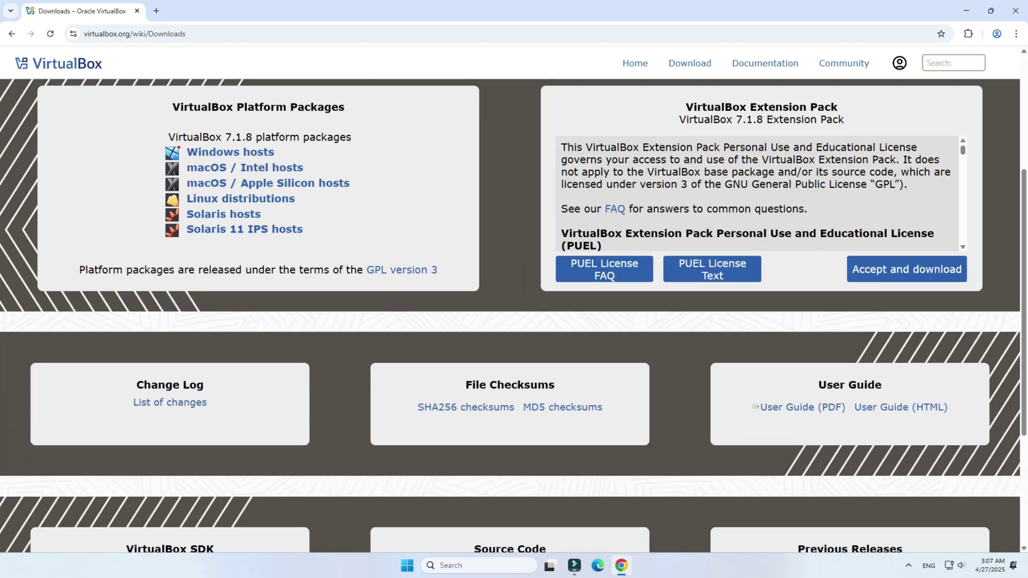
left_click(261, 161)
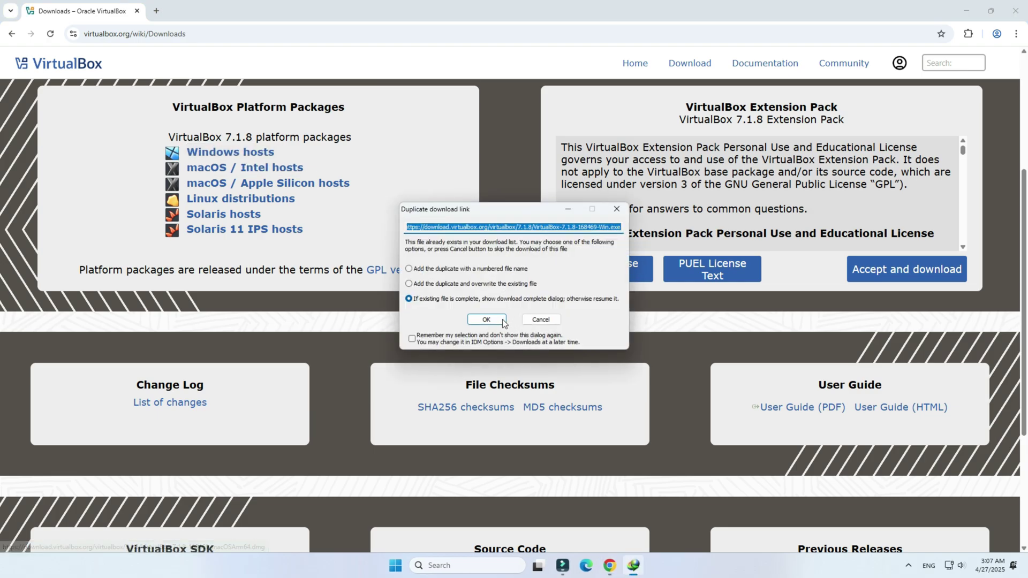
left_click(502, 321)
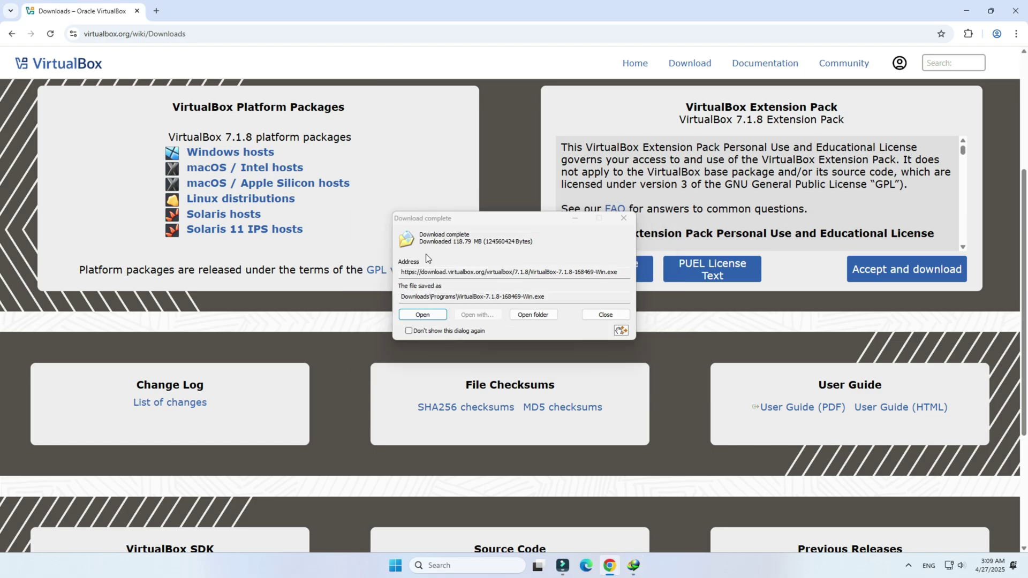
Step: Run the downloaded VirtualBox 7.1.8 installer with all default shortcut and file association options, and start VirtualBox on finishing
left_click(423, 314)
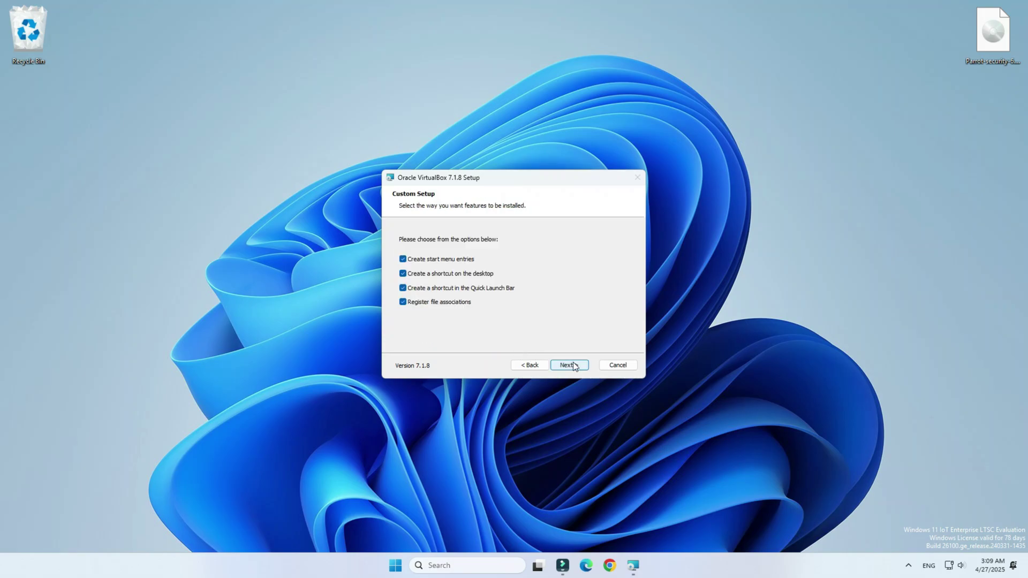
left_click(569, 365)
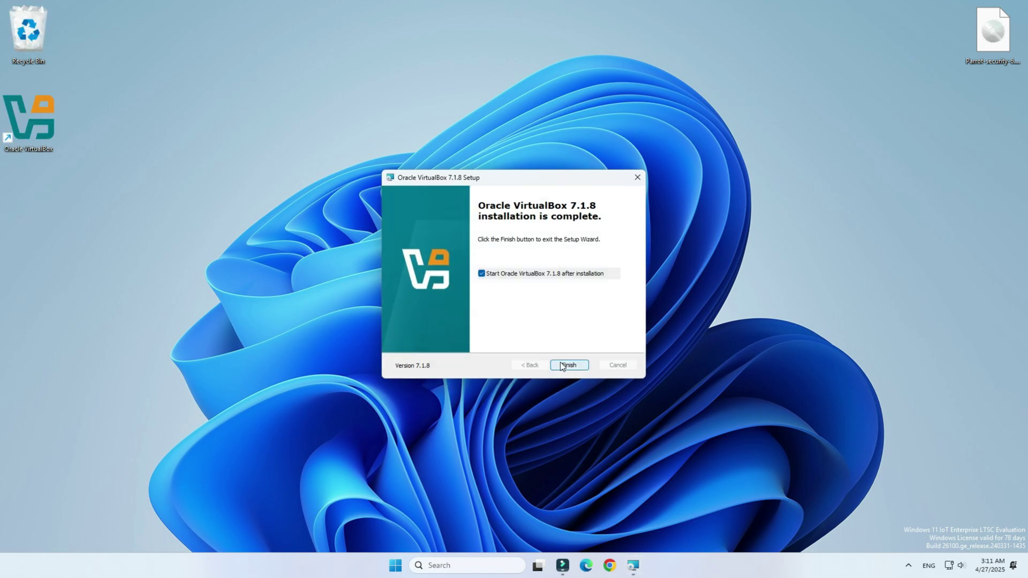
left_click(560, 365)
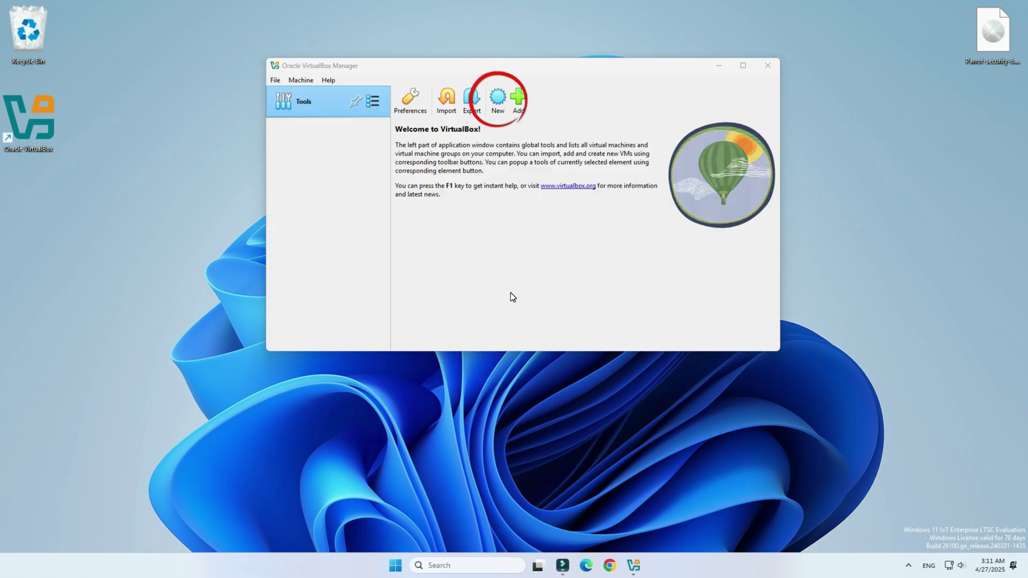
Step: Start creating a new virtual machine named "Parrot OS", keeping the default VirtualBox VMs folder
left_click(496, 101)
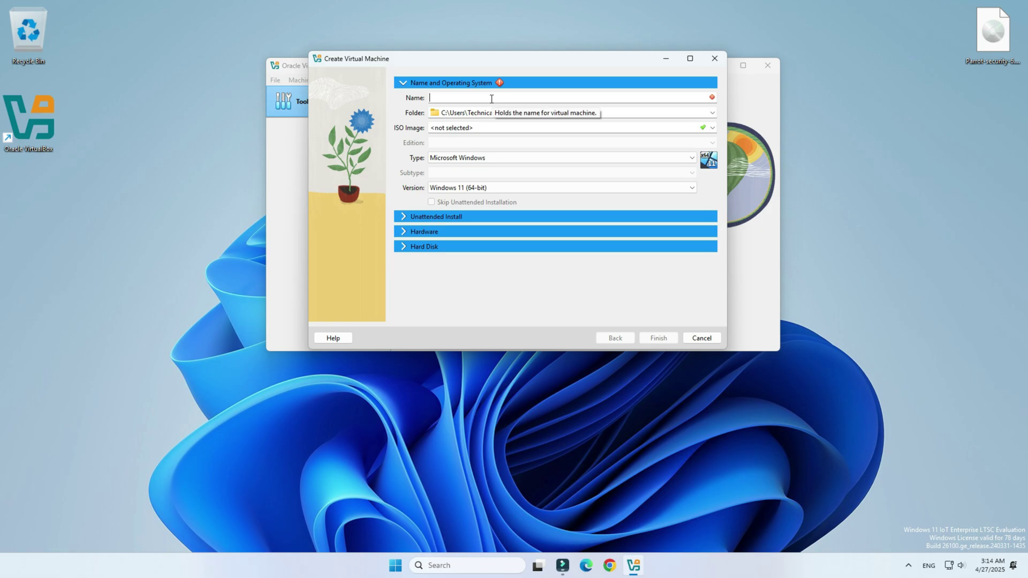
type("Parrot OS")
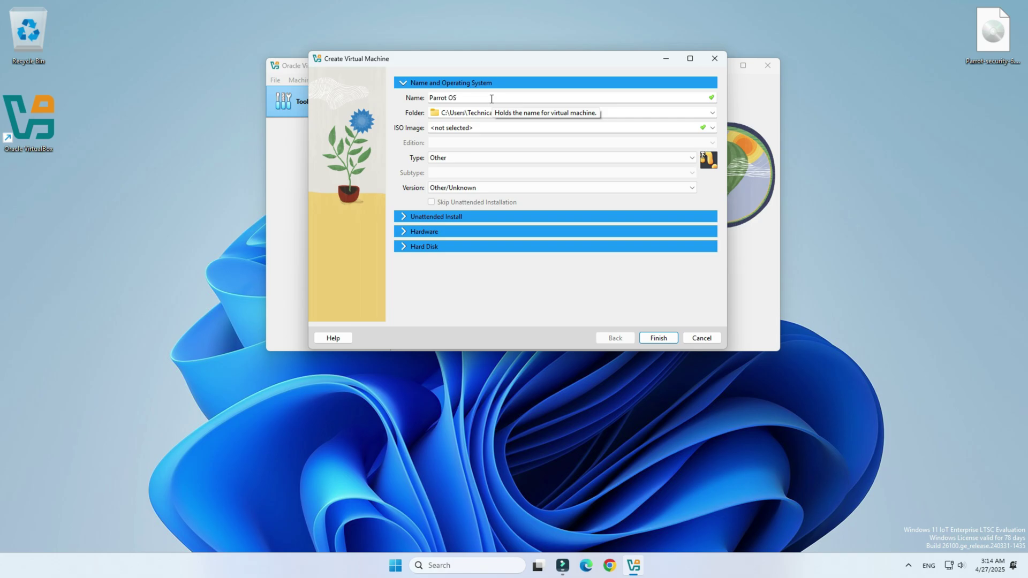
left_click_drag(490, 99, 359, 96)
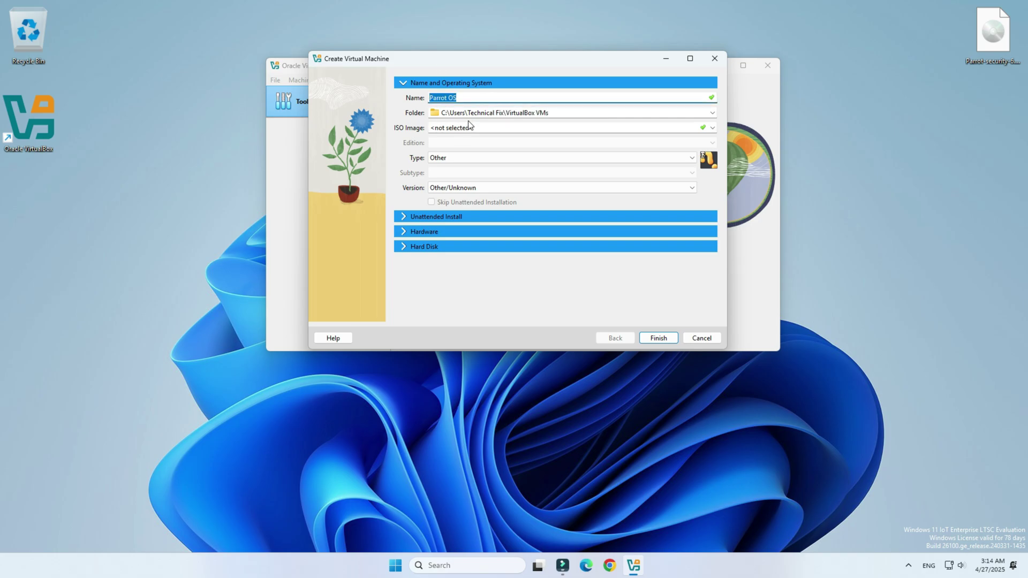
left_click_drag(554, 115, 437, 111)
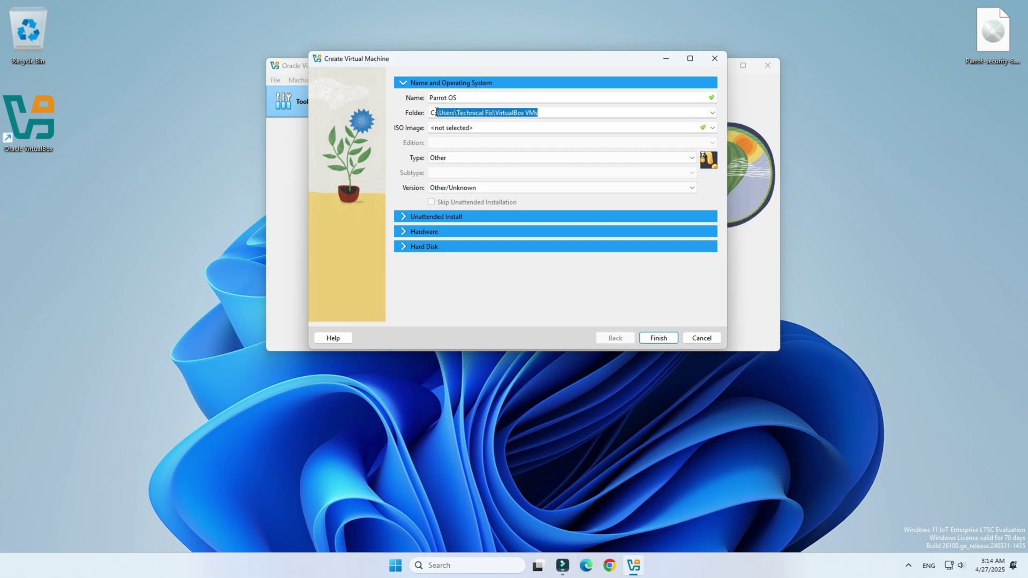
left_click(711, 113)
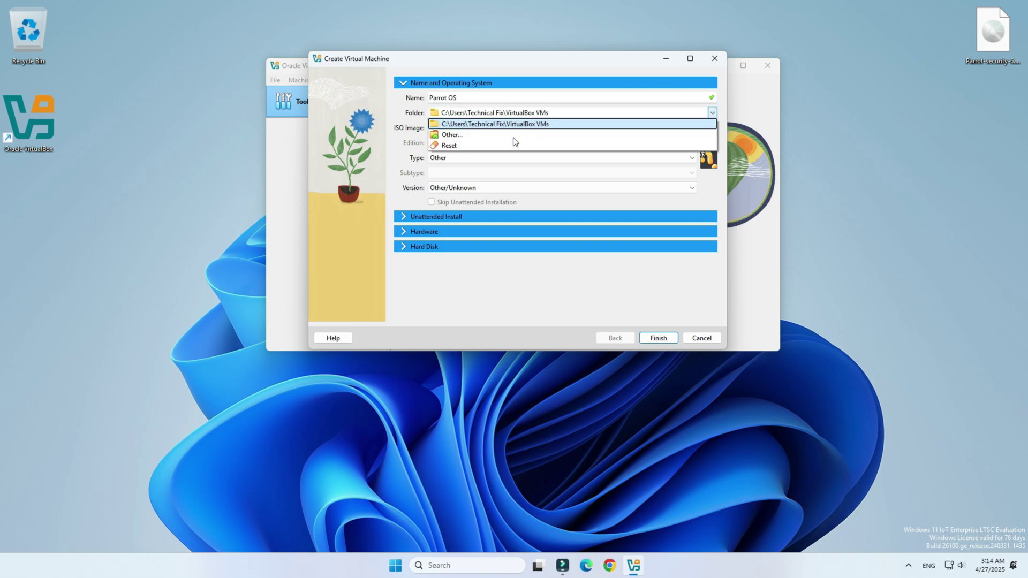
left_click(578, 163)
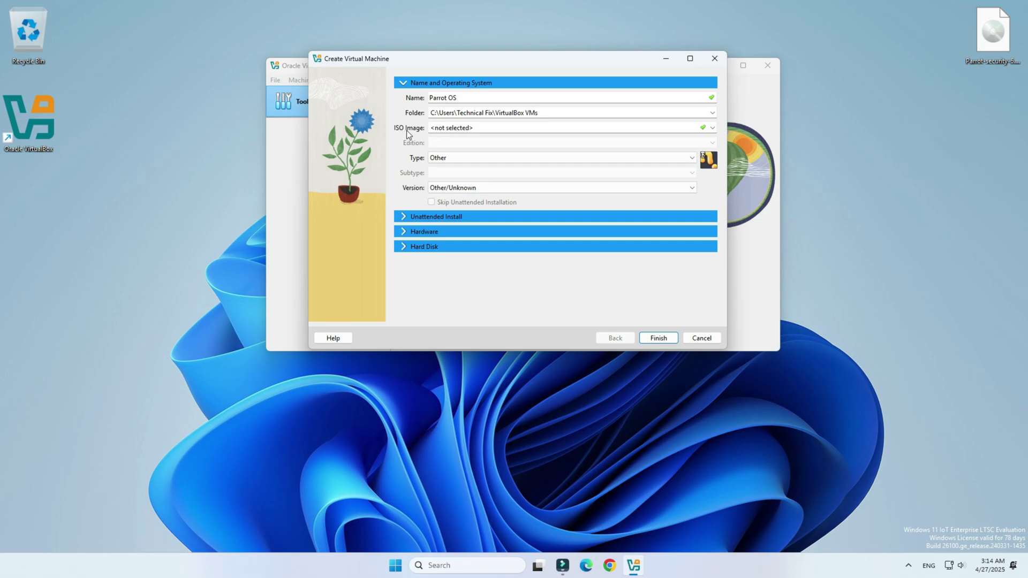
Step: Set the ISO image to Parrot-security-6.3.2_amd64.iso from the Desktop and keep the version as Debian (64-bit)
left_click(987, 34)
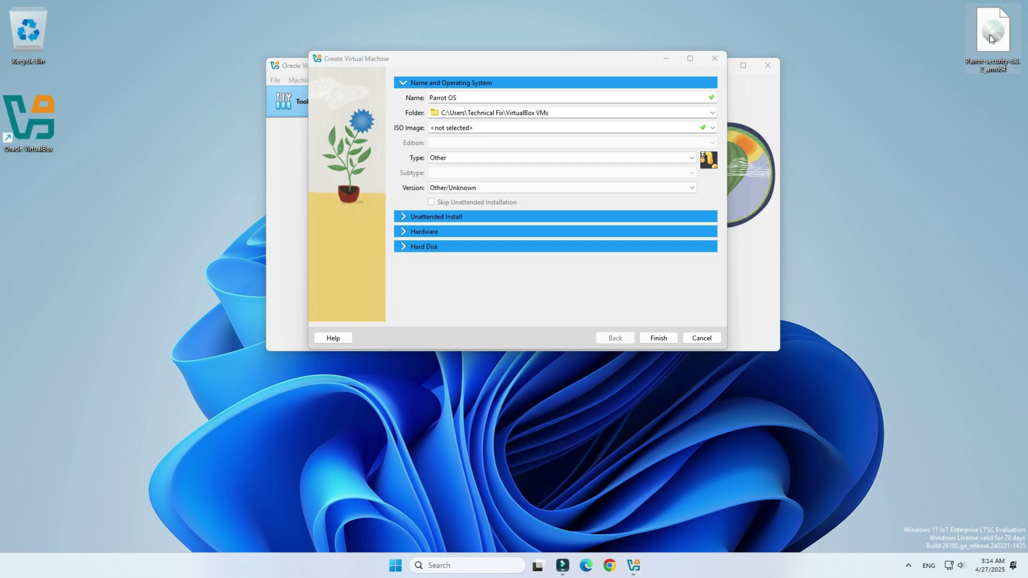
left_click(712, 128)
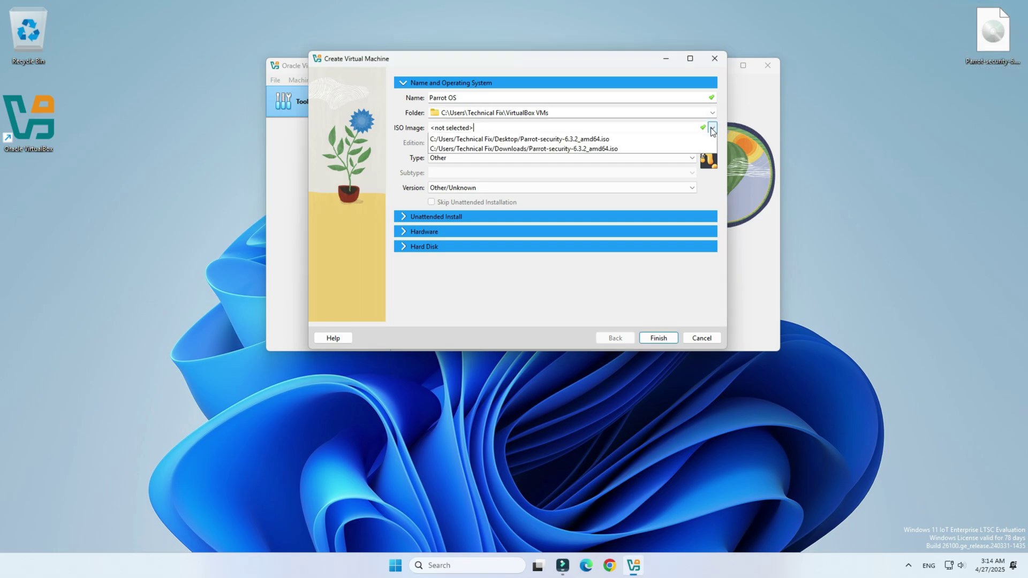
left_click(509, 146)
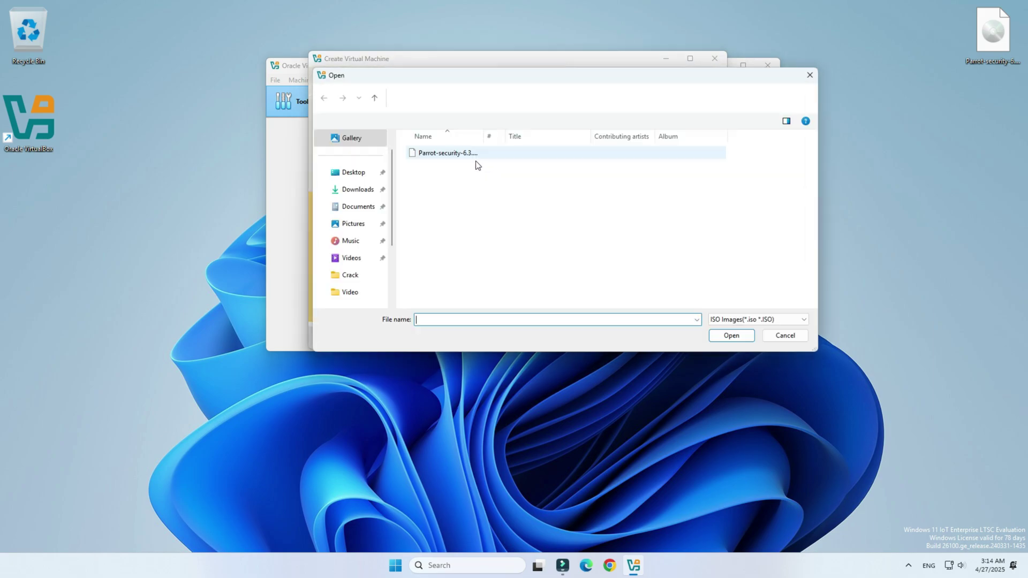
left_click(370, 176)
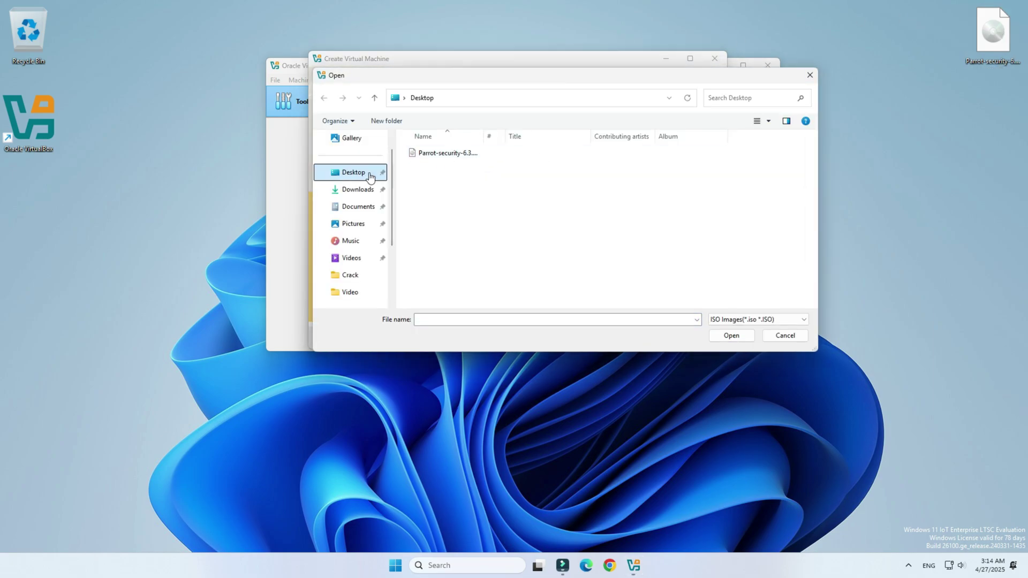
left_click(448, 153)
left_click(731, 335)
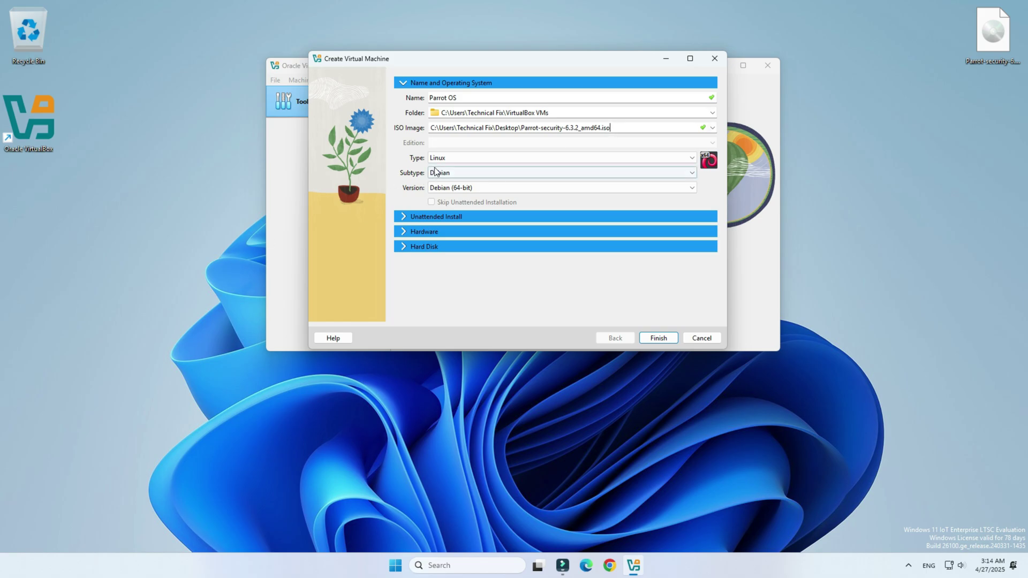
left_click(471, 188)
left_click(440, 200)
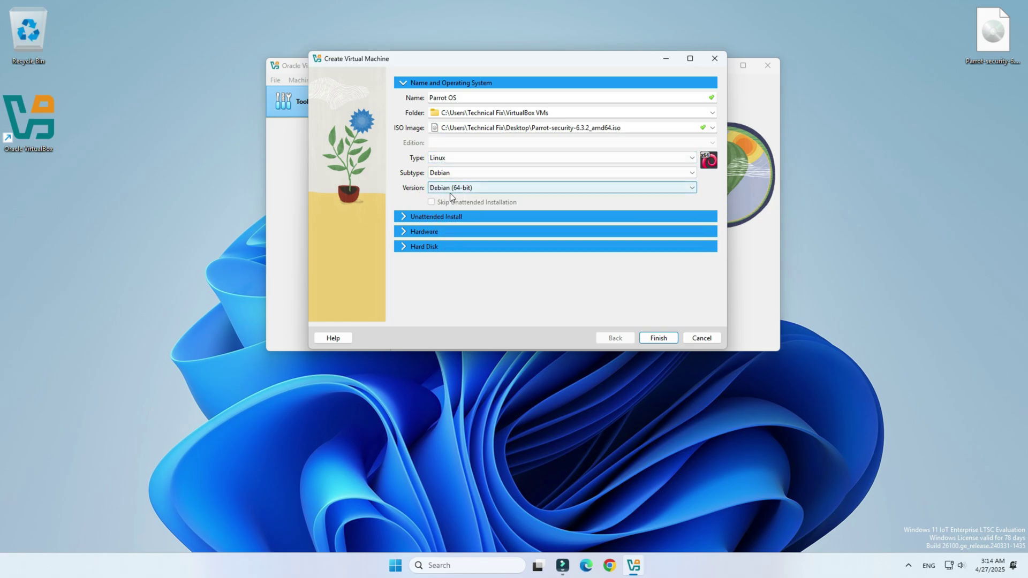
Step: Give the new virtual machine 4096 MB of base memory and 2 processors
left_click(421, 234)
double_click(694, 129)
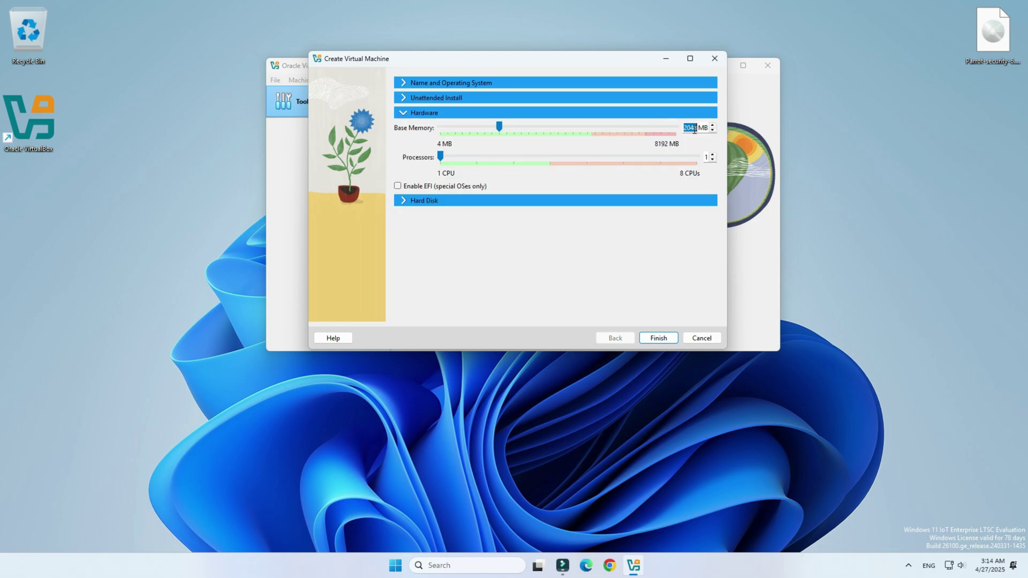
type("4096")
left_click_drag(477, 156, 476, 153)
Step: Set the new virtual hard disk's size to 50 GB and finish creating the virtual machine
left_click(419, 201)
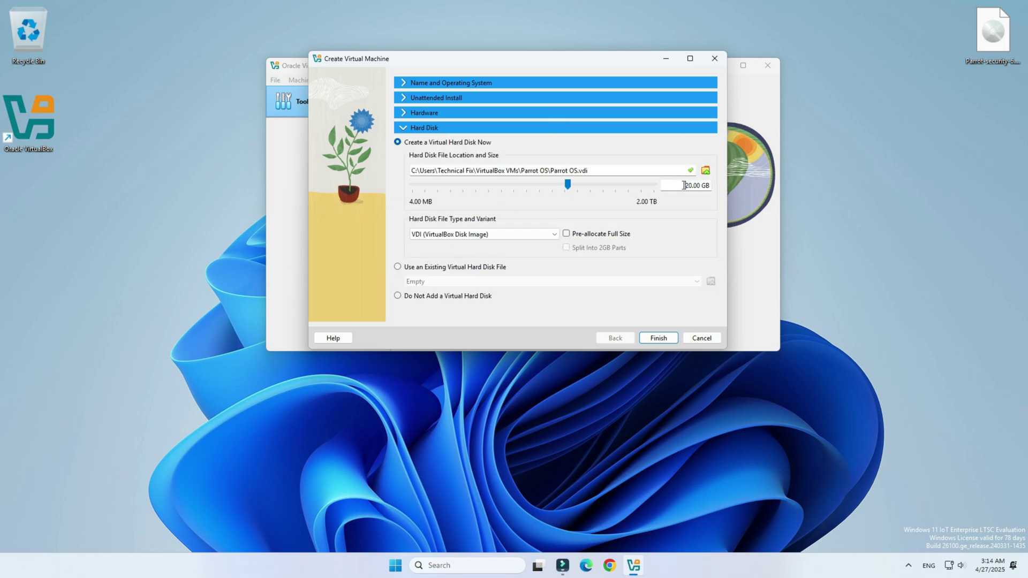
left_click_drag(683, 186, 692, 185)
type("50")
left_click(663, 338)
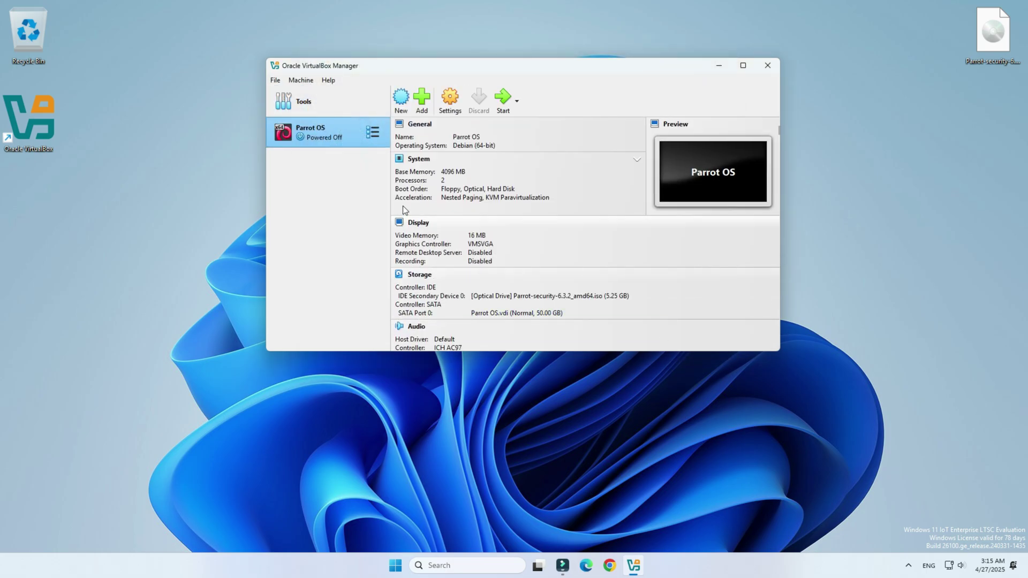
Step: Raise the Parrot OS machine's video memory to 128 MB in its display settings
left_click(444, 100)
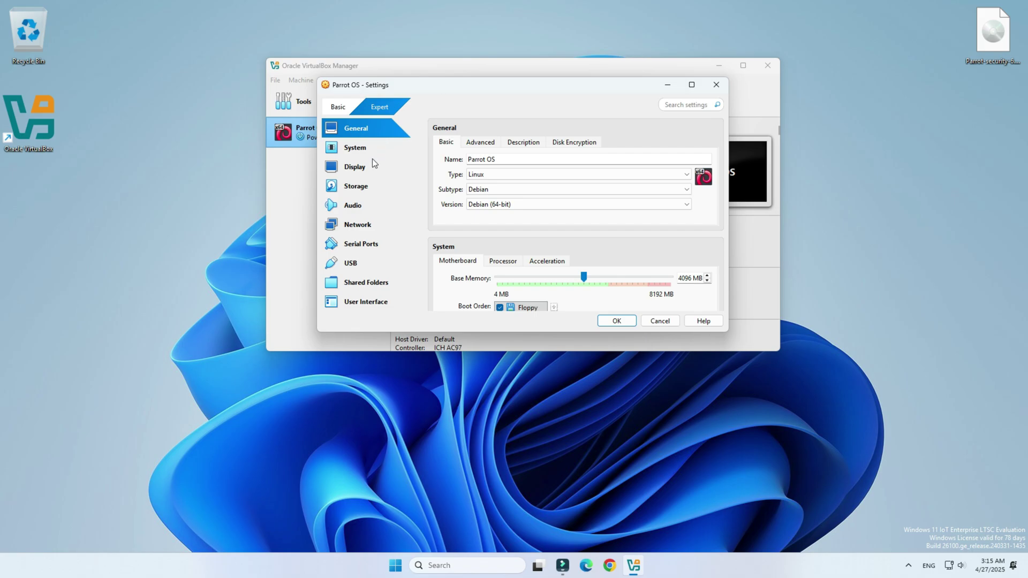
left_click(355, 167)
left_click_drag(522, 159, 681, 183)
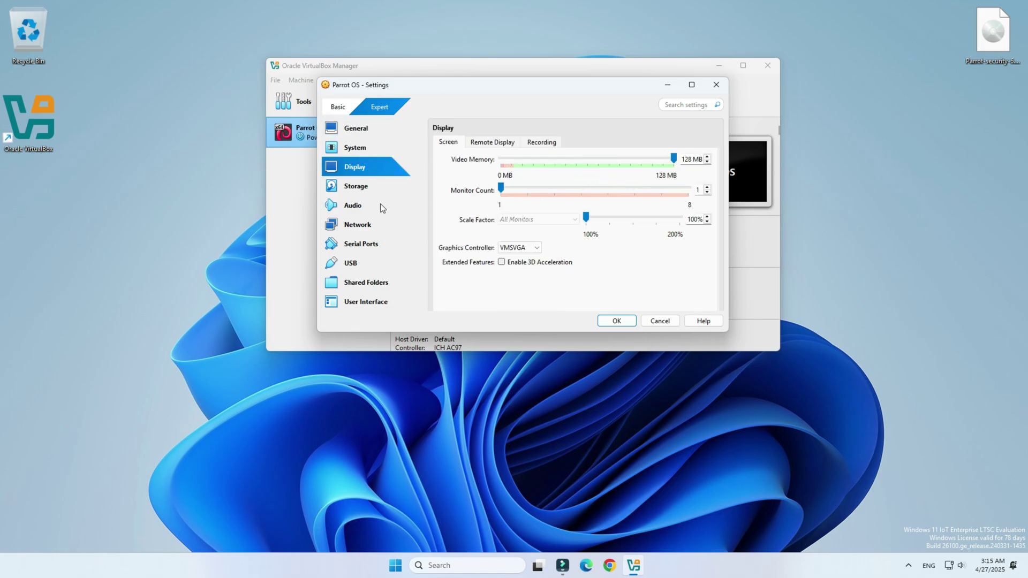
Step: Attach network Adapter 1 to Bridged Adapter and save the virtual machine's settings
left_click(361, 224)
left_click(546, 172)
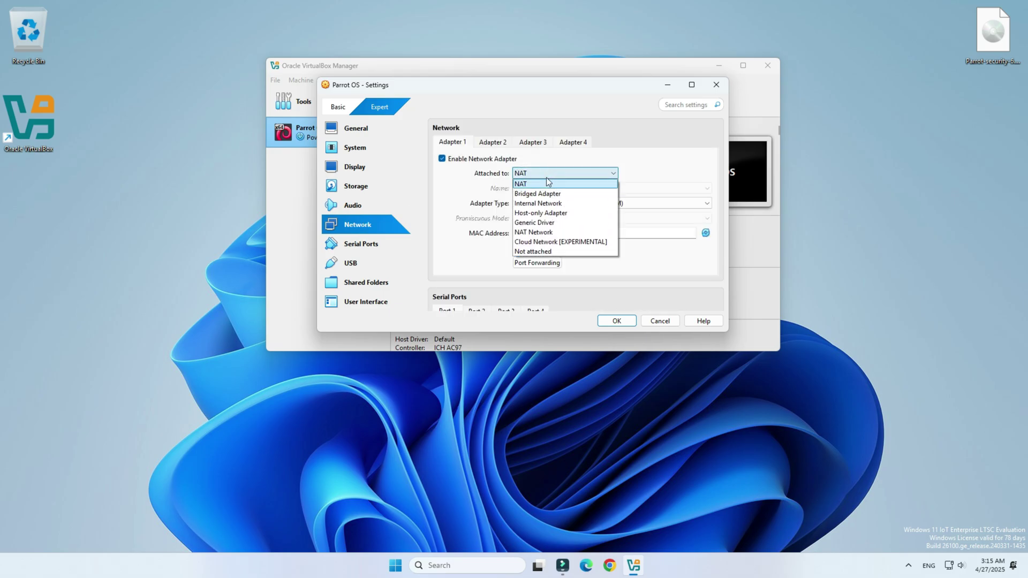
left_click(546, 194)
left_click(351, 263)
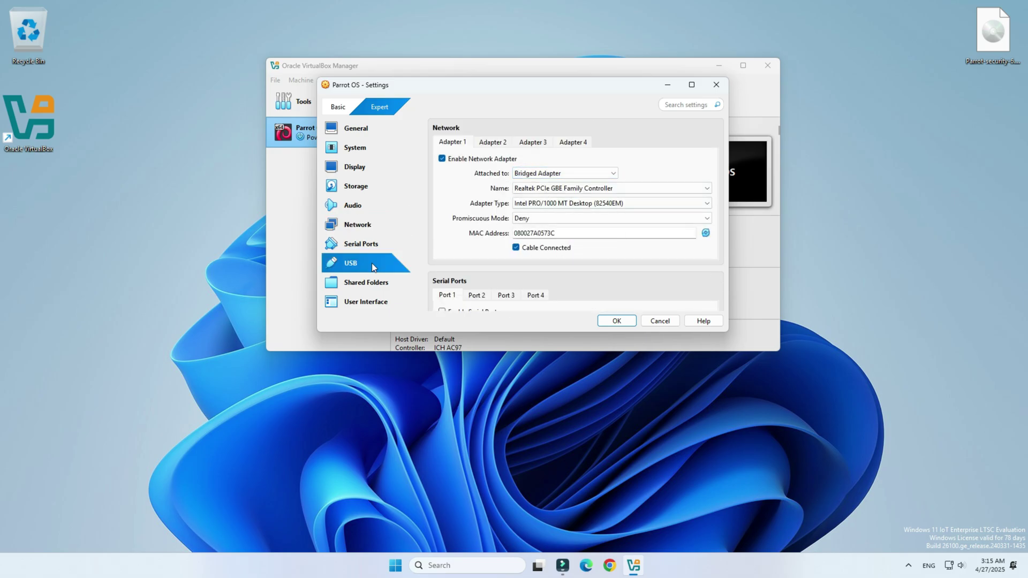
left_click(619, 321)
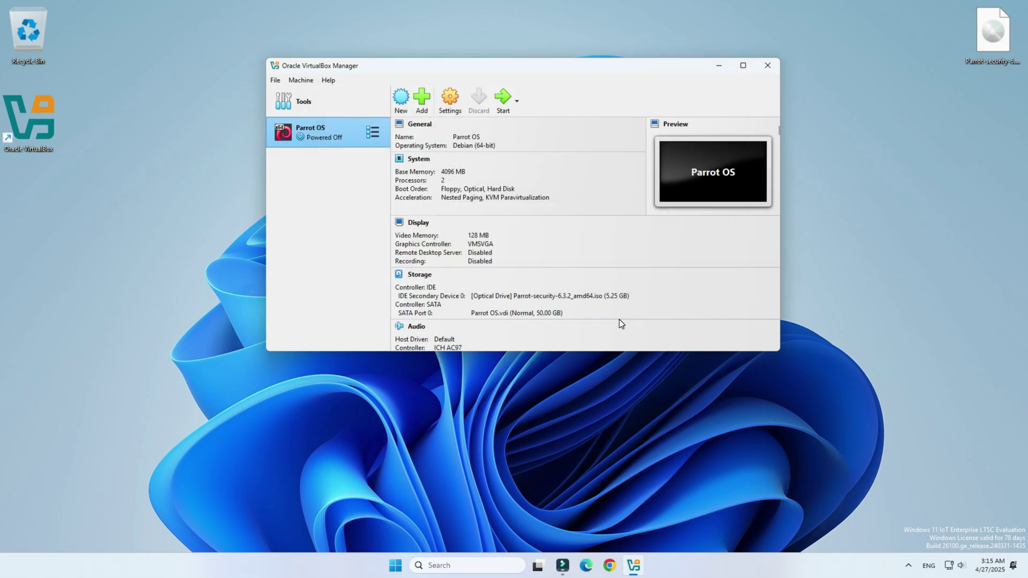
Step: Start the Parrot OS virtual machine in full-screen mode and boot it with the Try / Install entry
scroll(563, 289, "down", 5)
scroll(569, 287, "up", 5)
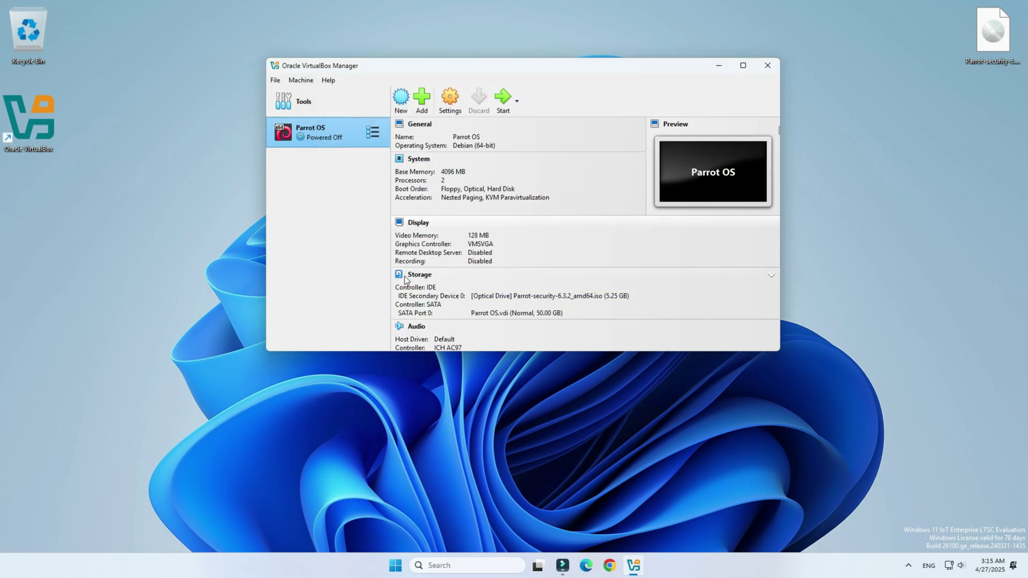
left_click(501, 96)
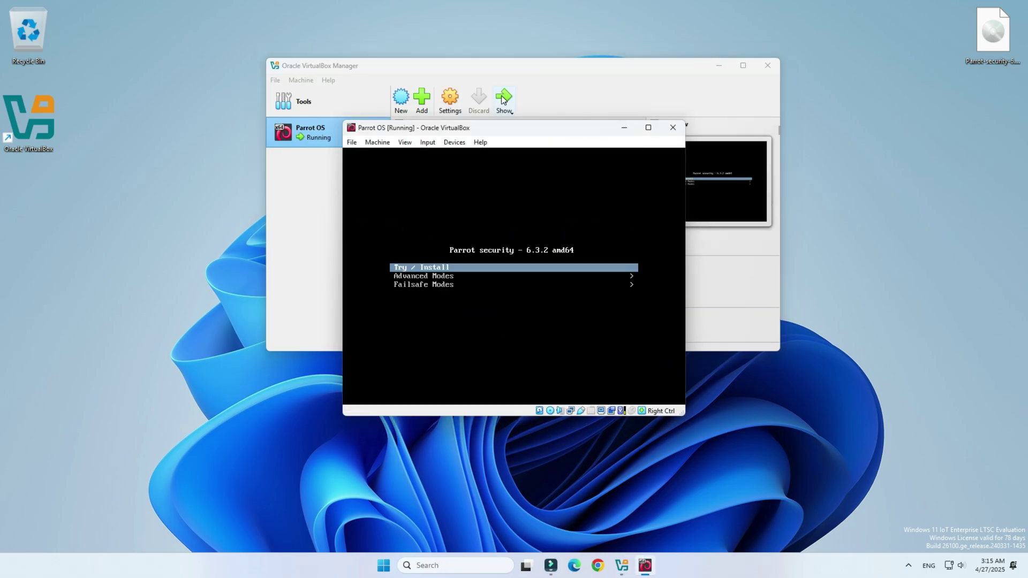
left_click(405, 142)
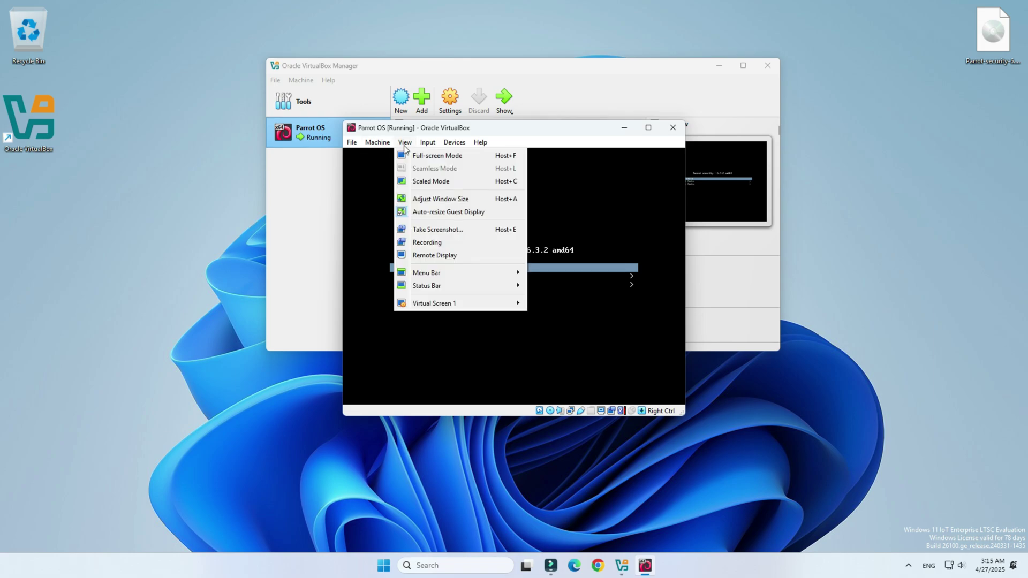
left_click(423, 154)
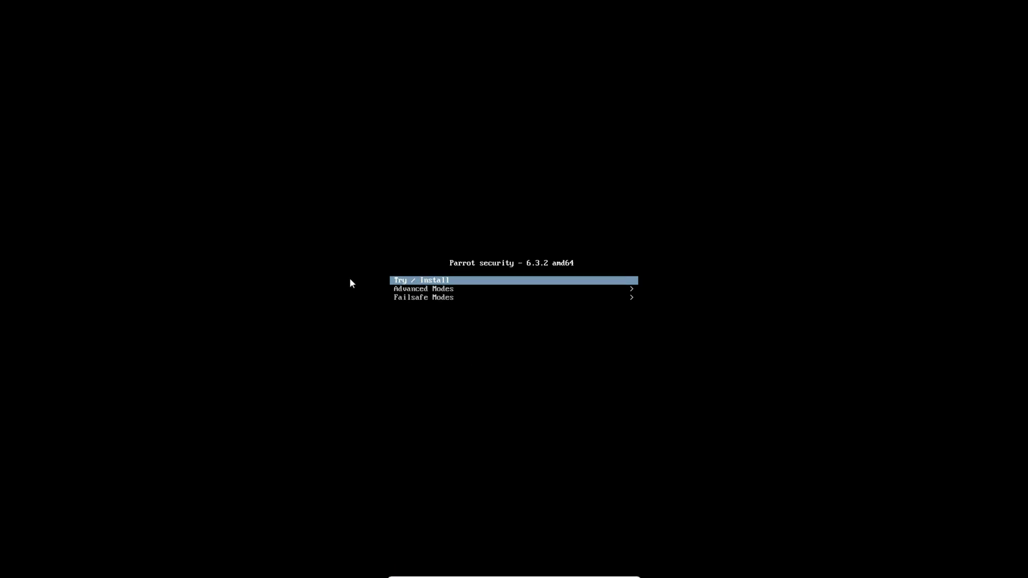
key("Return")
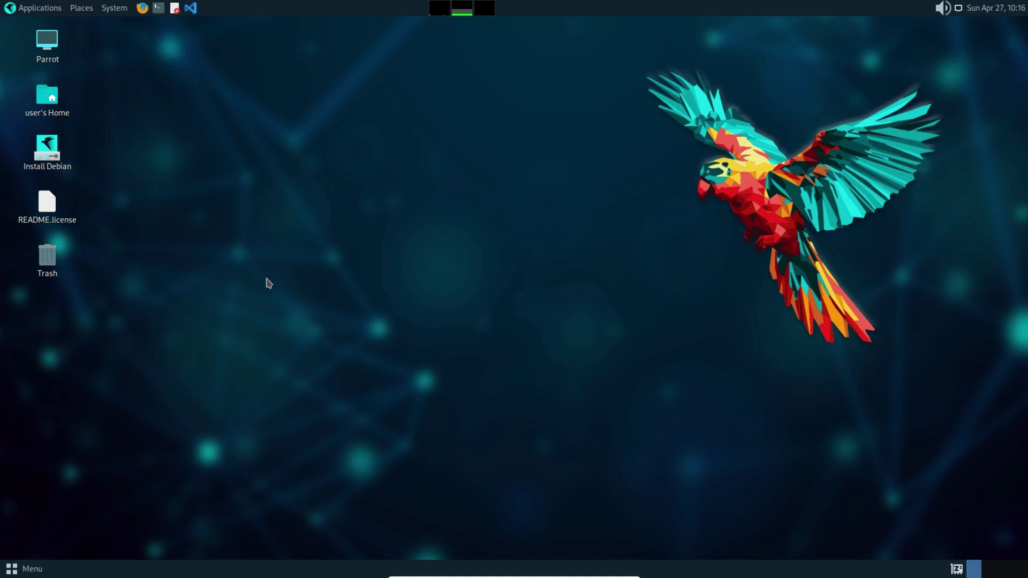
Step: Launch the Install Debian installer from the live desktop and enlarge its window to fill most of the screen
double_click(49, 153)
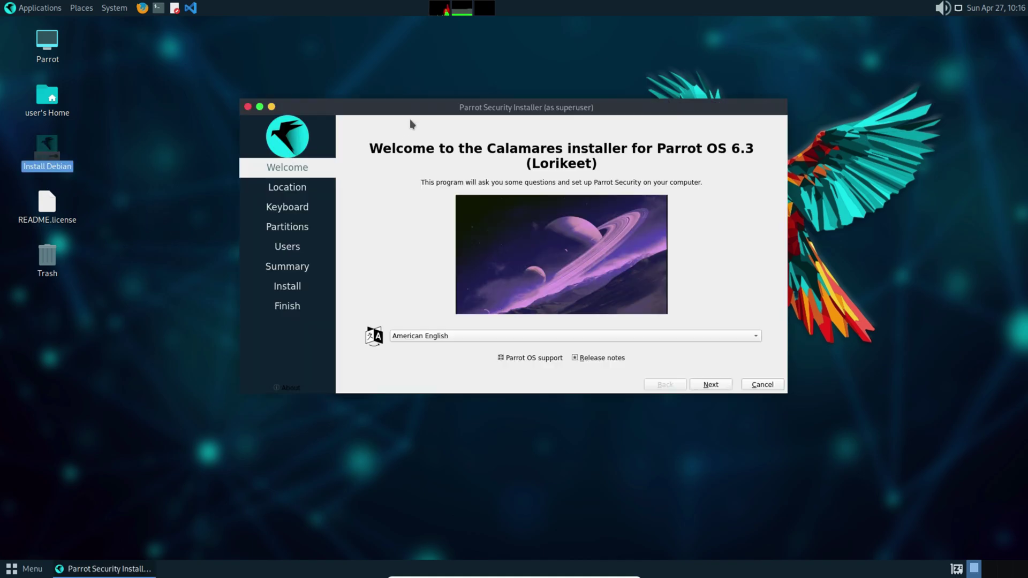
left_click_drag(409, 106, 408, 95)
left_click(271, 97)
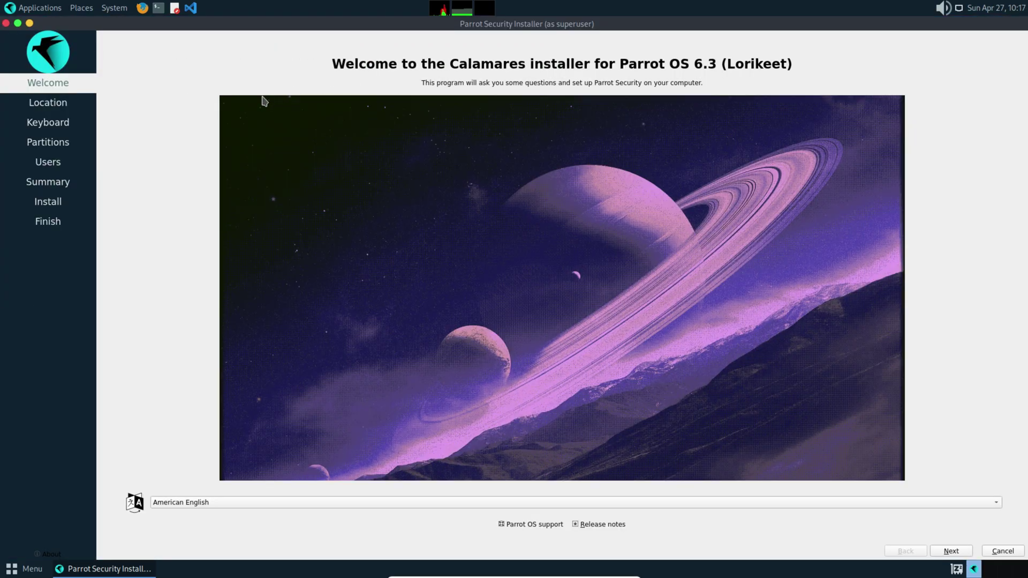
left_click(30, 24)
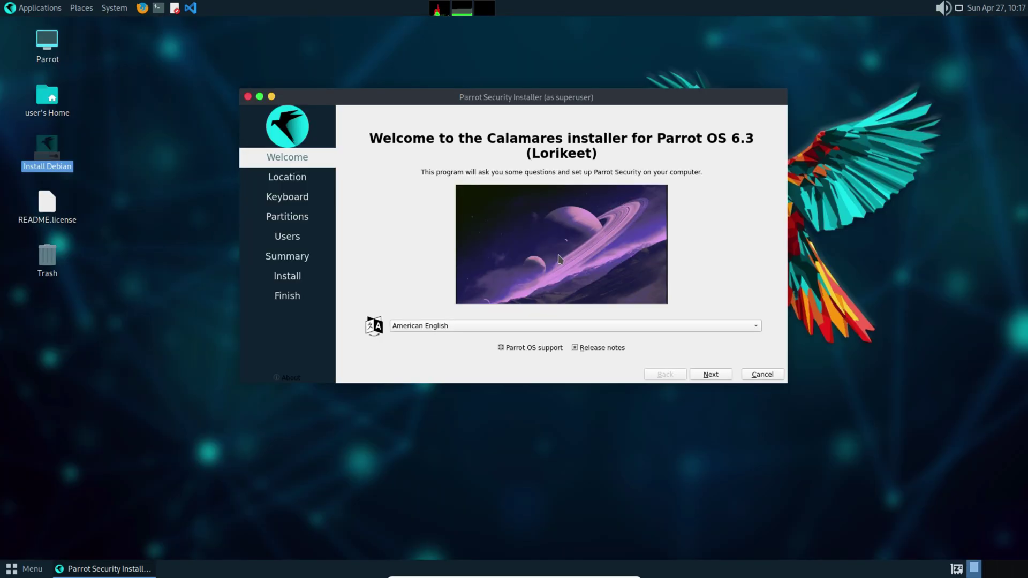
left_click_drag(240, 89, 95, 49)
left_click_drag(787, 383, 970, 530)
left_click_drag(633, 62, 623, 30)
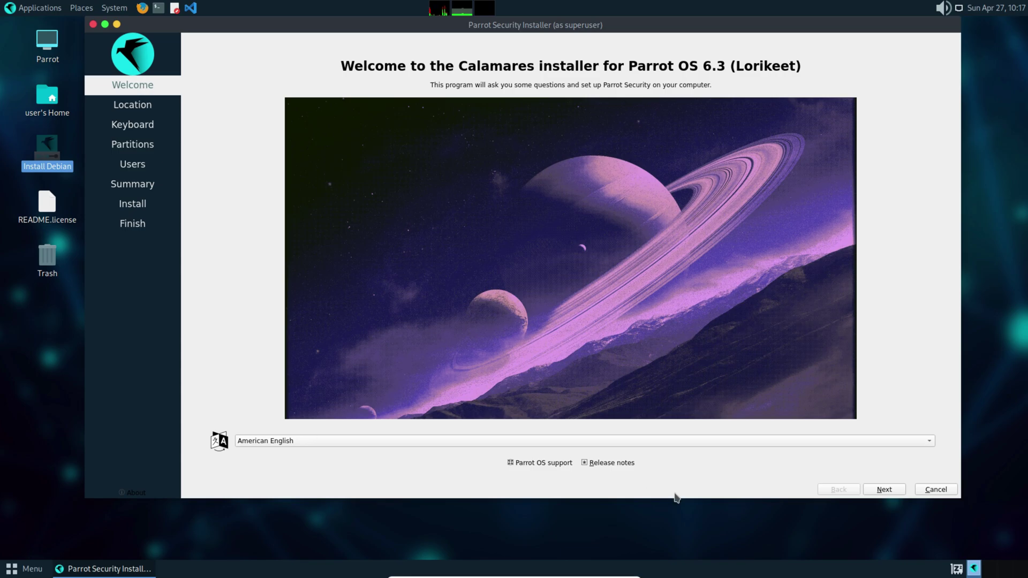
Step: Accept American English, the America/New York time zone and the default English (US) keyboard in the installer
left_click(884, 490)
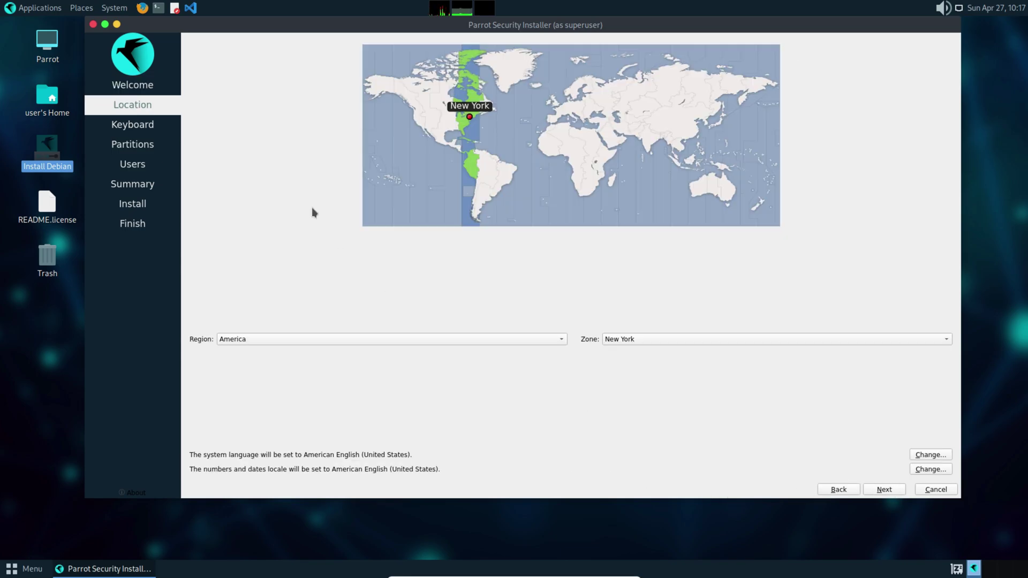
left_click(883, 489)
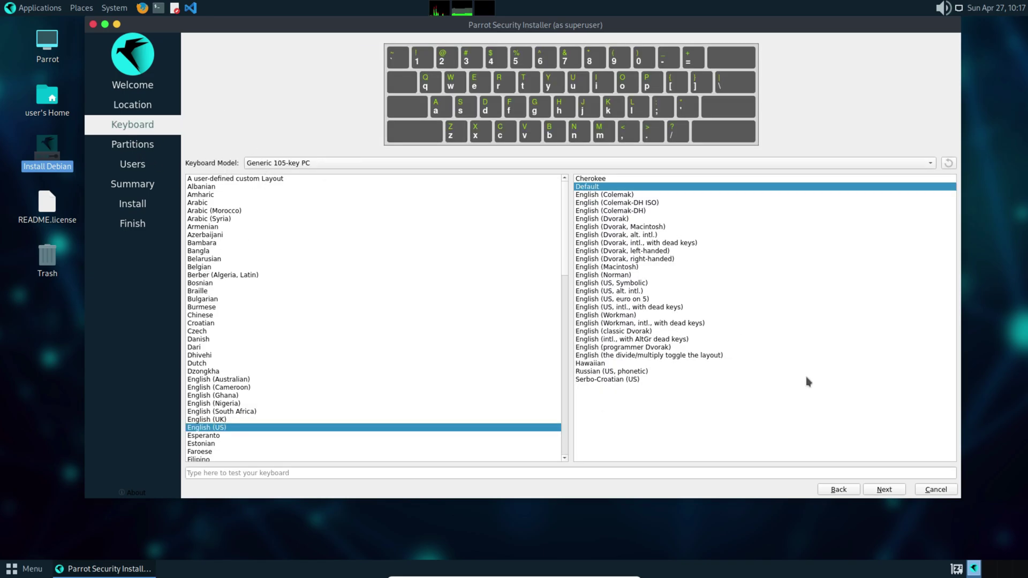
left_click(884, 489)
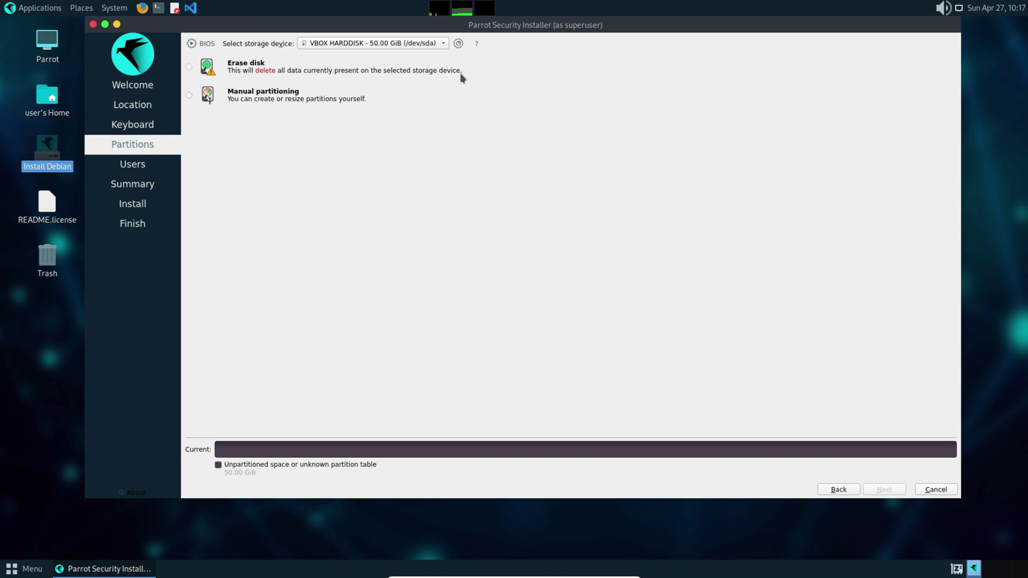
Step: Choose to erase the 50 GiB VBOX HARDDISK with No Swap and continue to the user setup
left_click(190, 68)
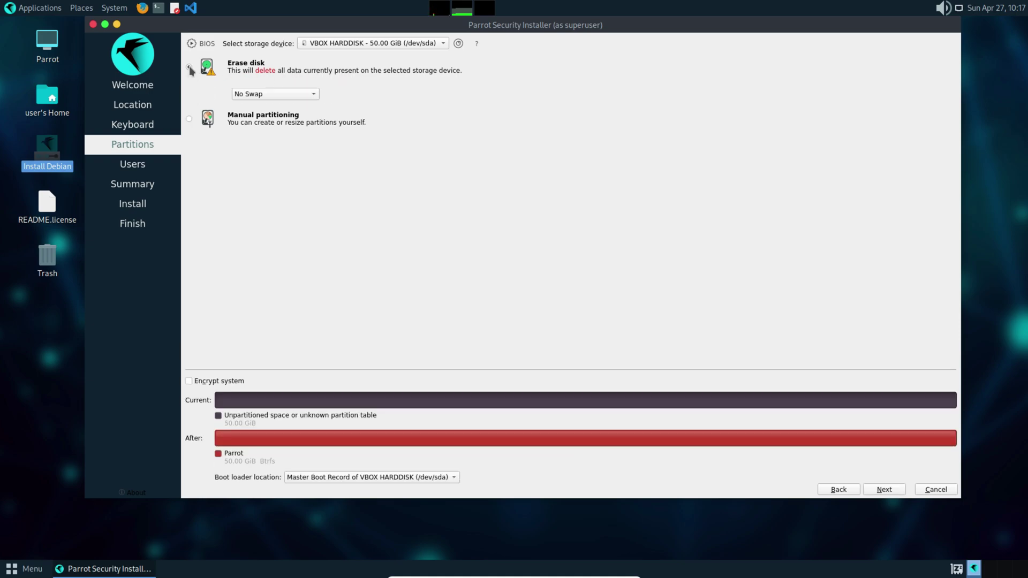
left_click(276, 94)
left_click(460, 157)
left_click(884, 488)
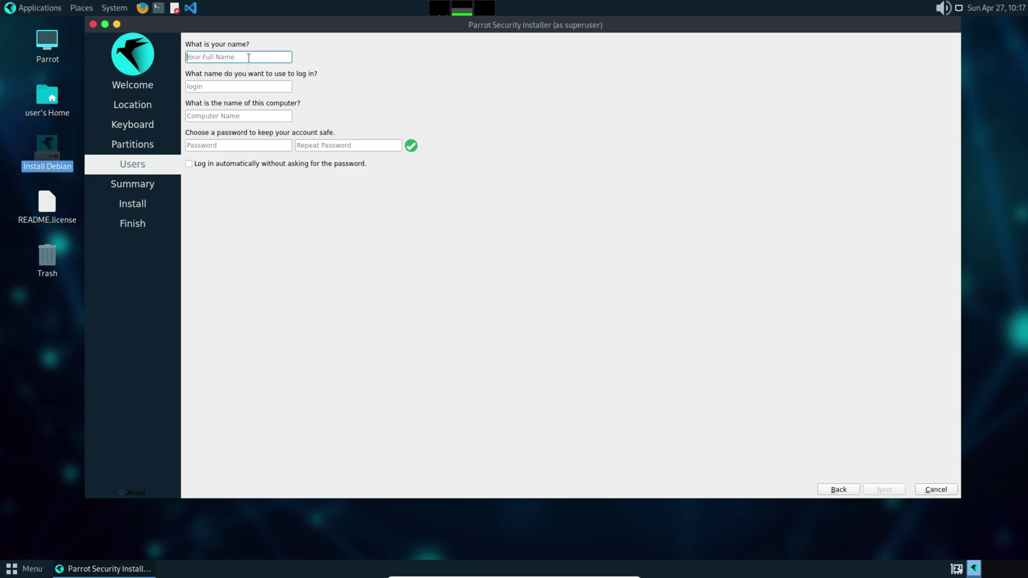
Step: Enter "Technical Fix" as the full name and "technicalfx" as the login name, keeping the suggested computer name
type("Technical Fix`")
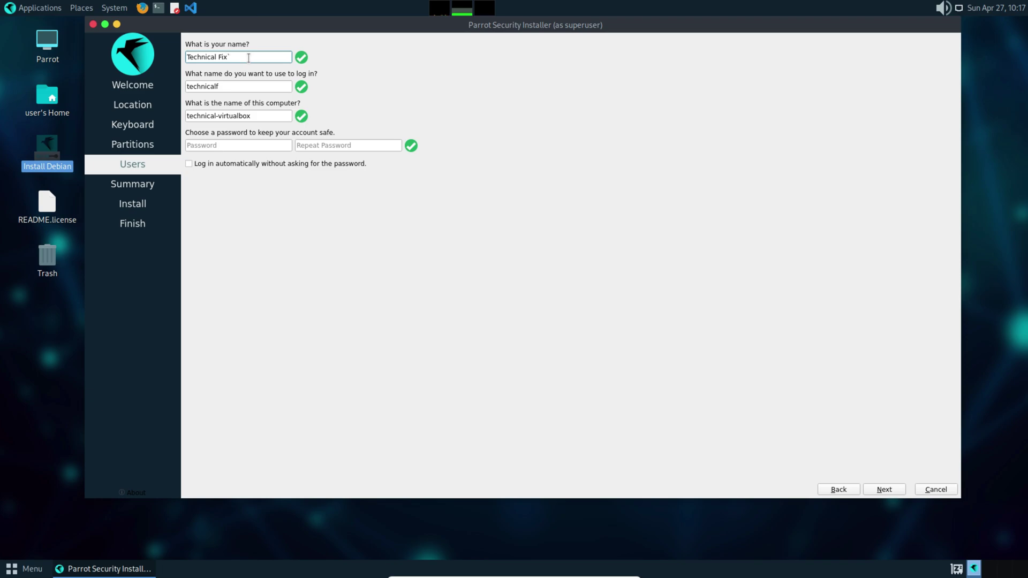
key("BackSpace")
key("Tab")
key("End")
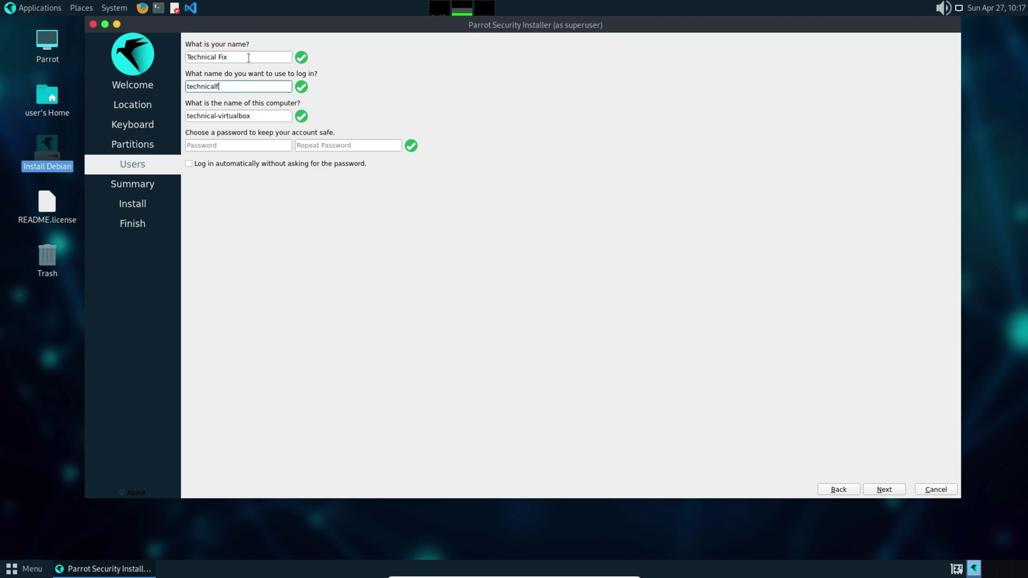
type("x")
key("Tab")
key("Tab")
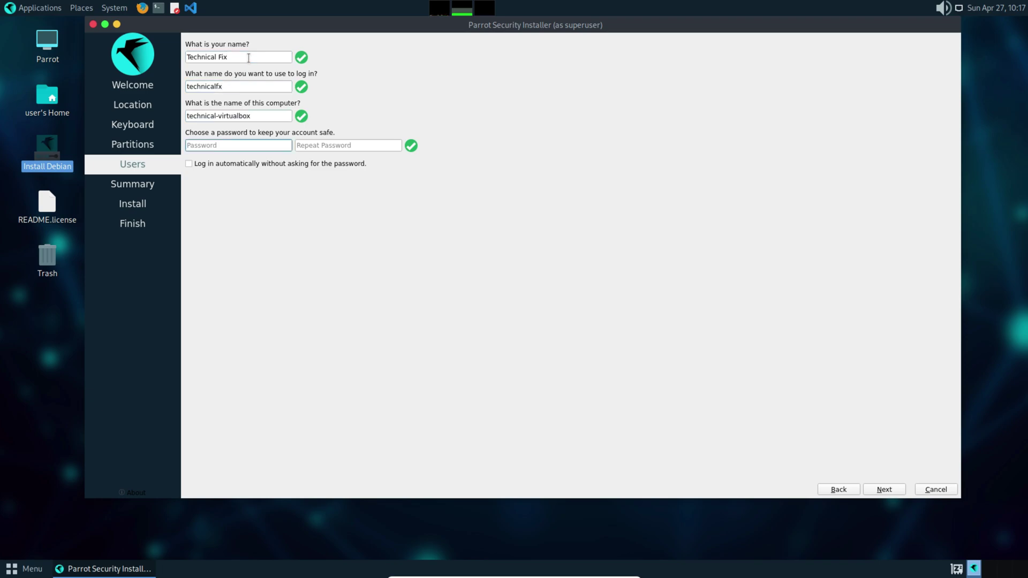
Step: Enter and repeat the account password, leaving automatic login off, and continue to the installation summary
type("••••••••")
key("Tab")
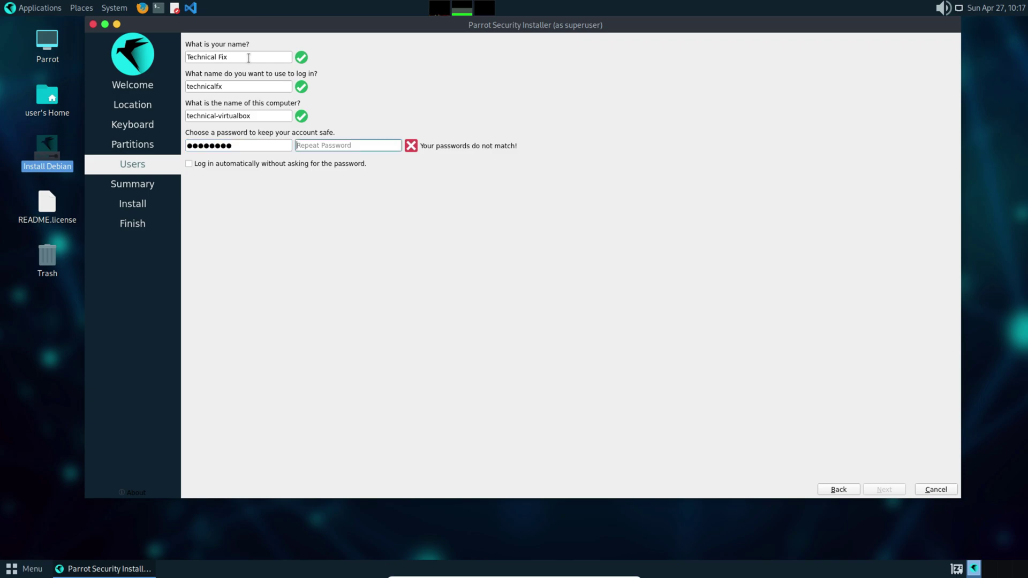
type("••••••••")
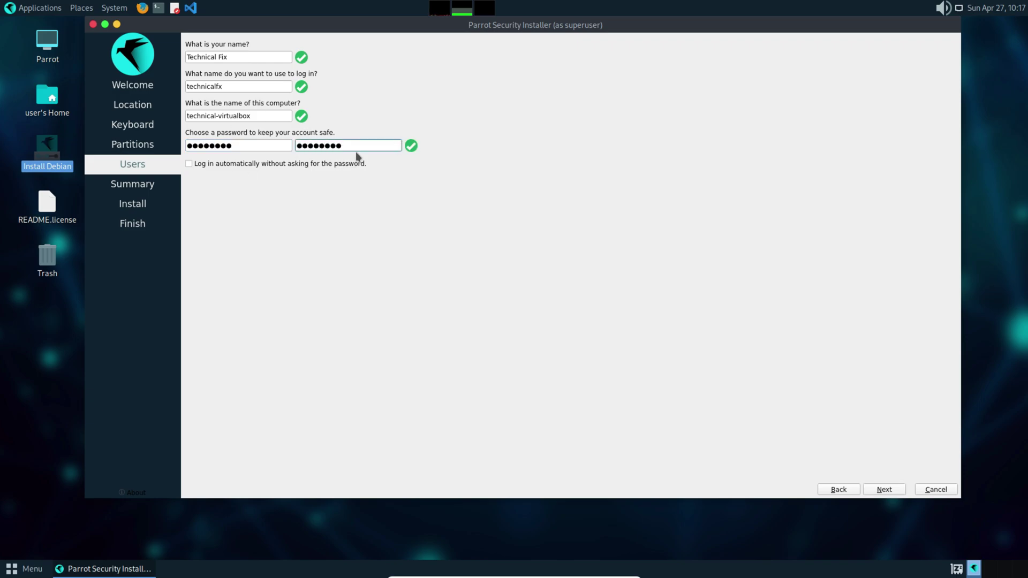
key("ctrl+a")
left_click(884, 489)
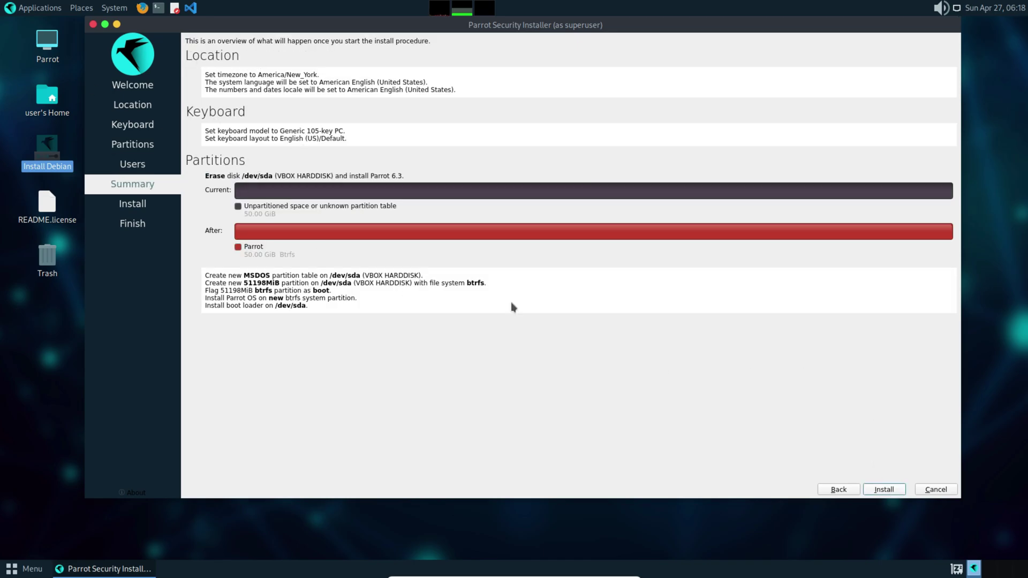
Step: Install Parrot OS 6.3 to the disk, confirming the disk changes, and finish with Restart now enabled
left_click(881, 491)
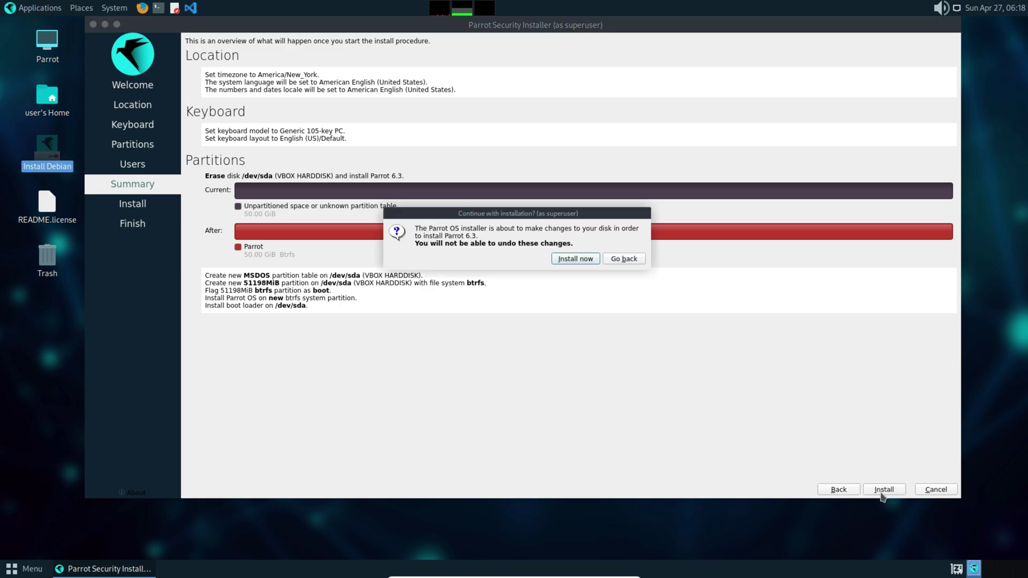
left_click(580, 260)
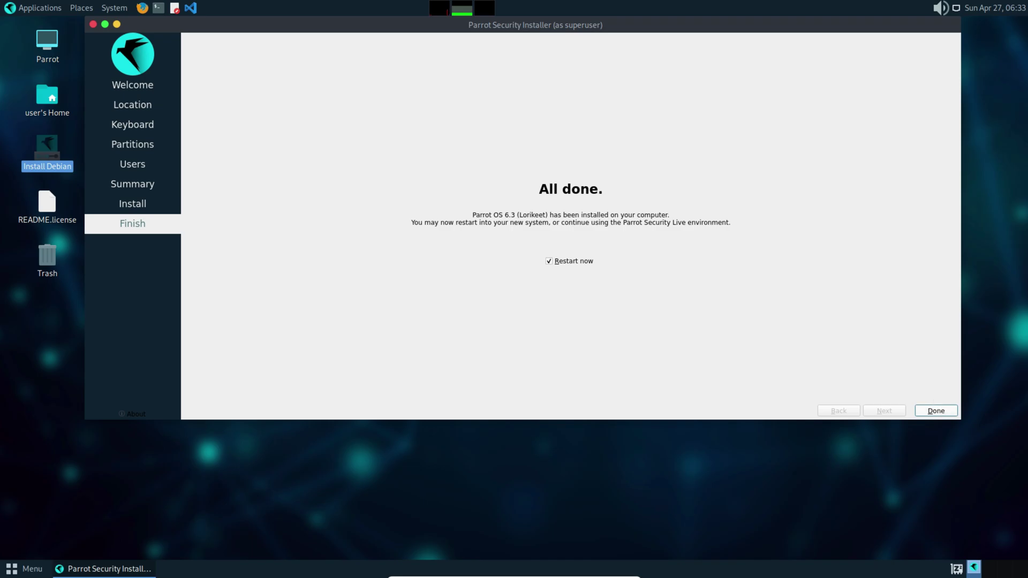
left_click(937, 411)
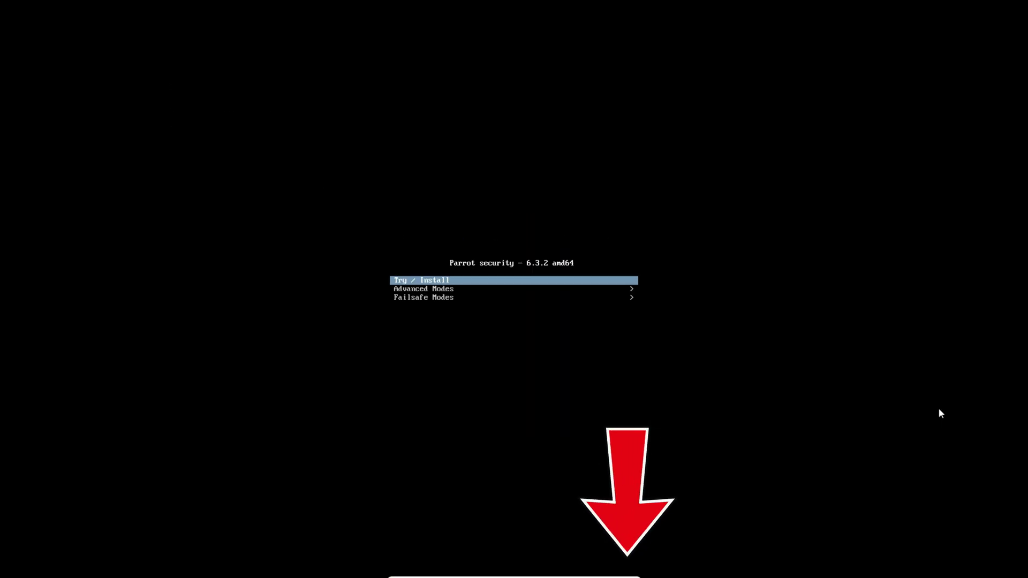
Step: Close the restarted Parrot OS virtual machine by powering it off and bring its storage details into view
mouse_move(633, 574)
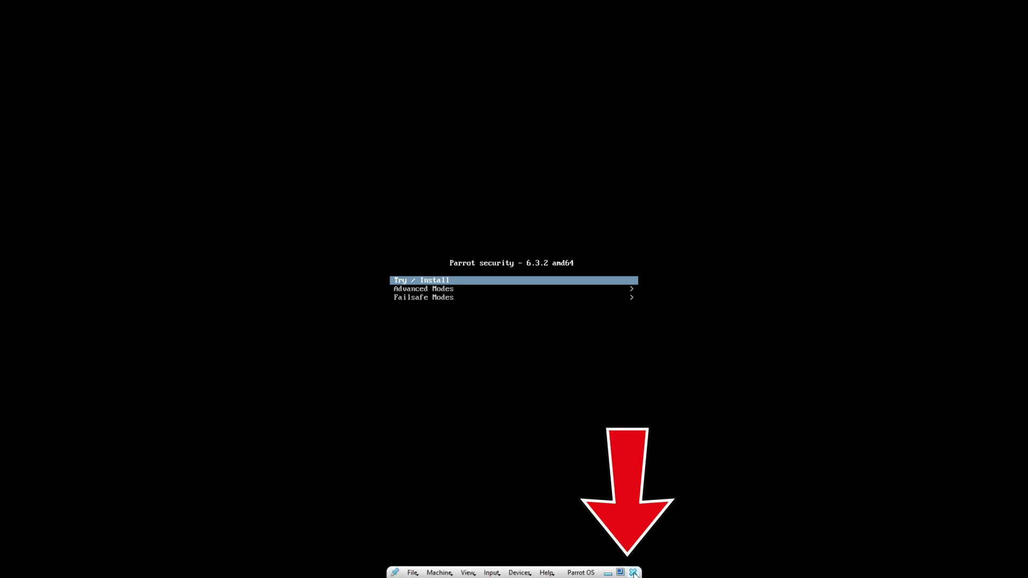
left_click(633, 573)
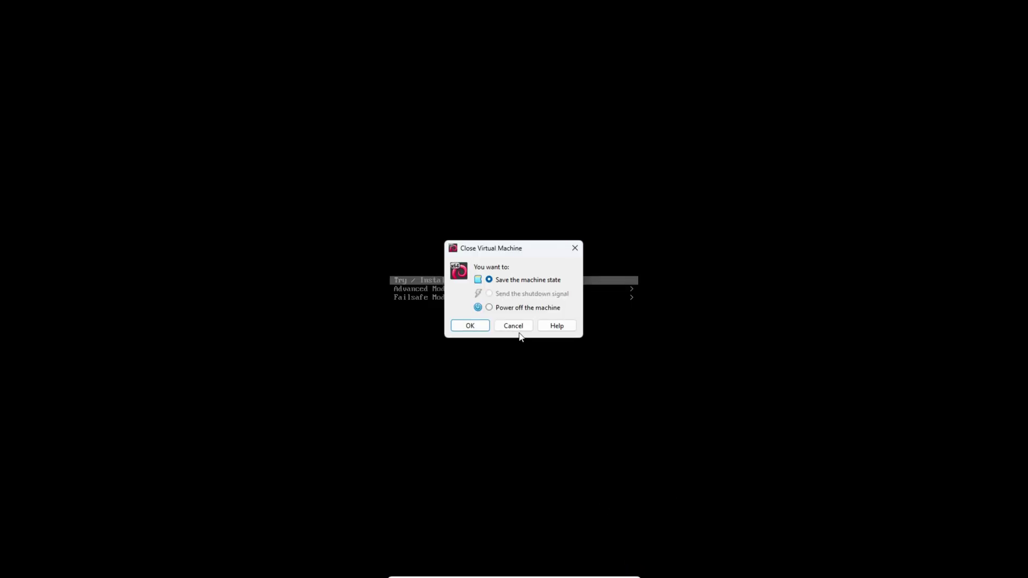
left_click(482, 326)
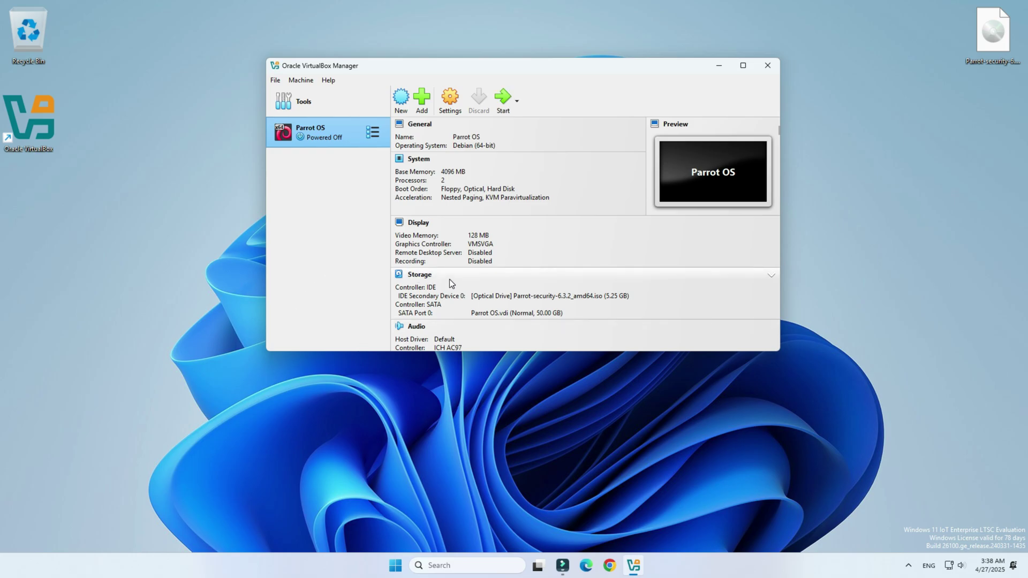
scroll(449, 279, "down", 1)
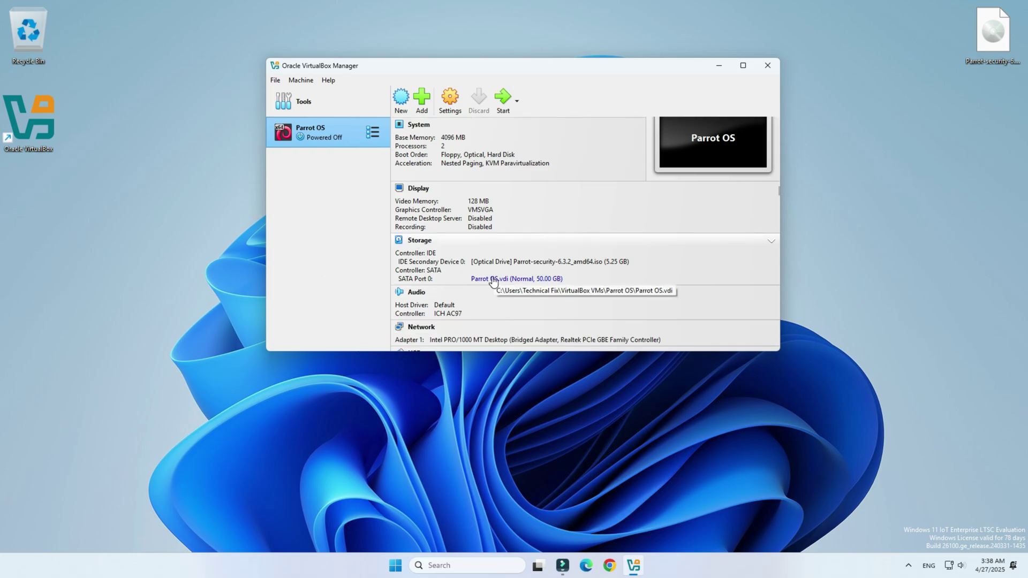
Step: Remove the Parrot-security-6.3.2_amd64.iso disk from the Parrot OS machine's virtual optical drive
left_click(537, 261)
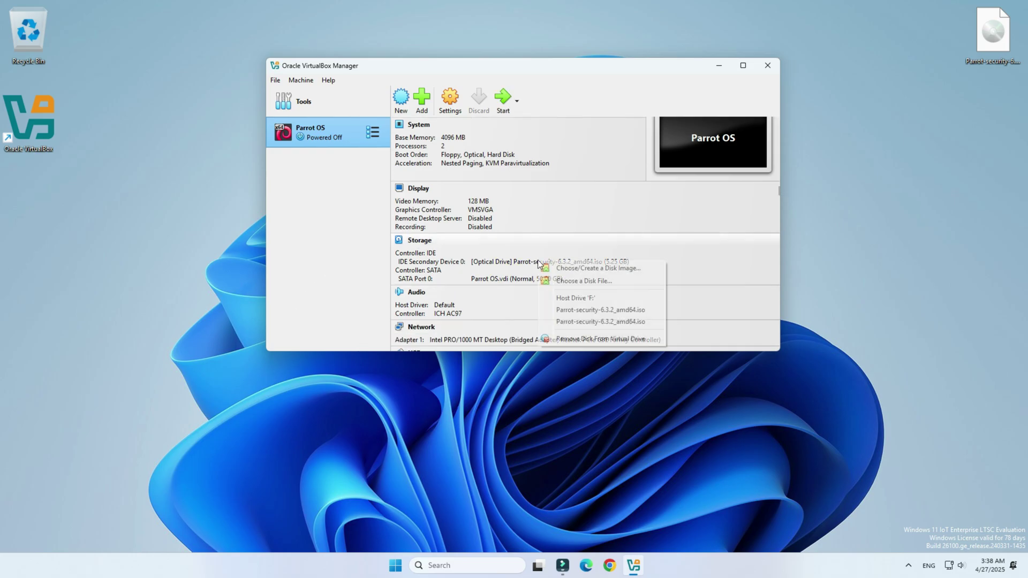
left_click(567, 322)
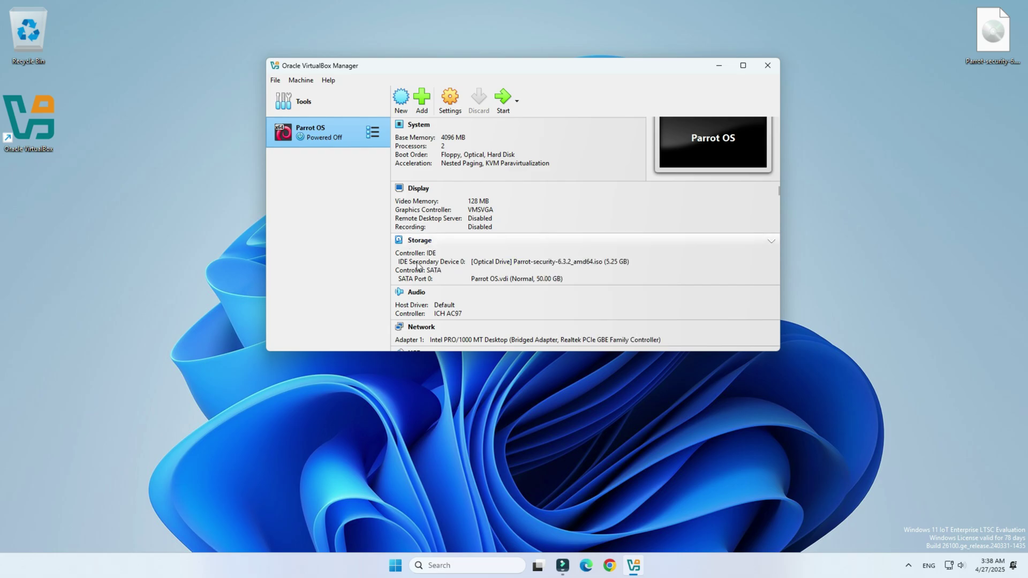
left_click(516, 262)
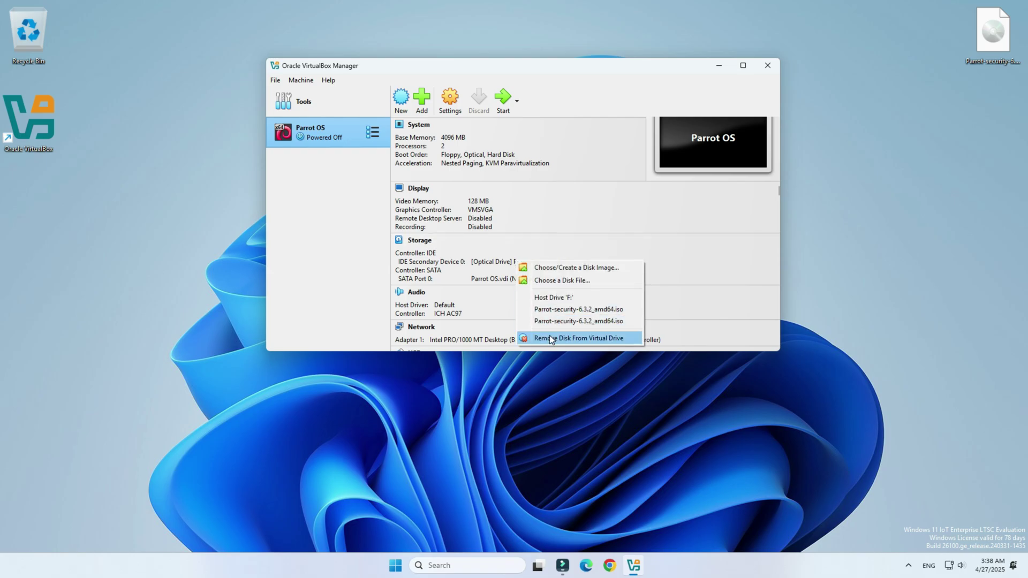
left_click(549, 337)
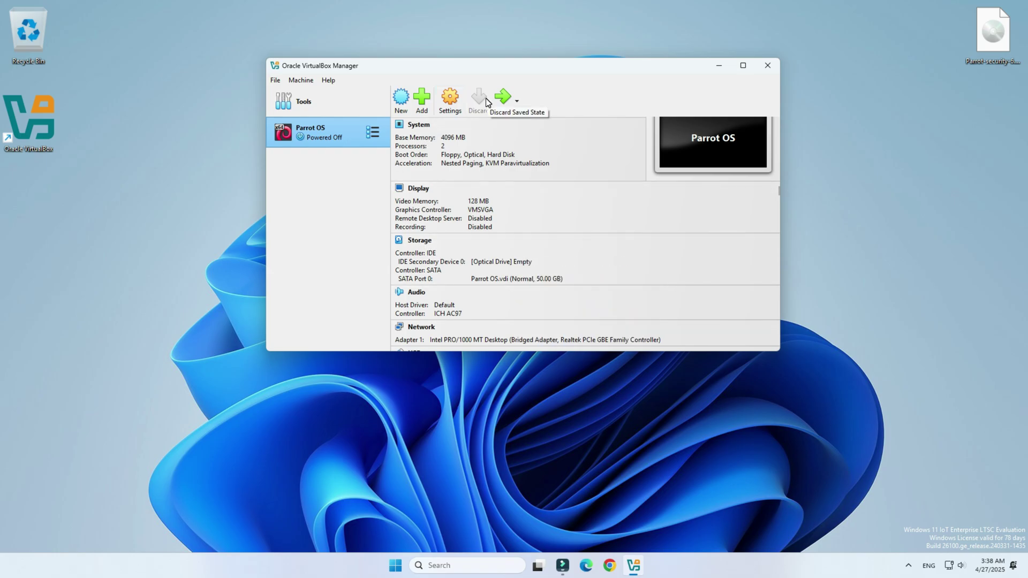
Step: Boot the Parrot OS virtual machine with the default entry and log in with the account password, declining the update check
left_click(502, 98)
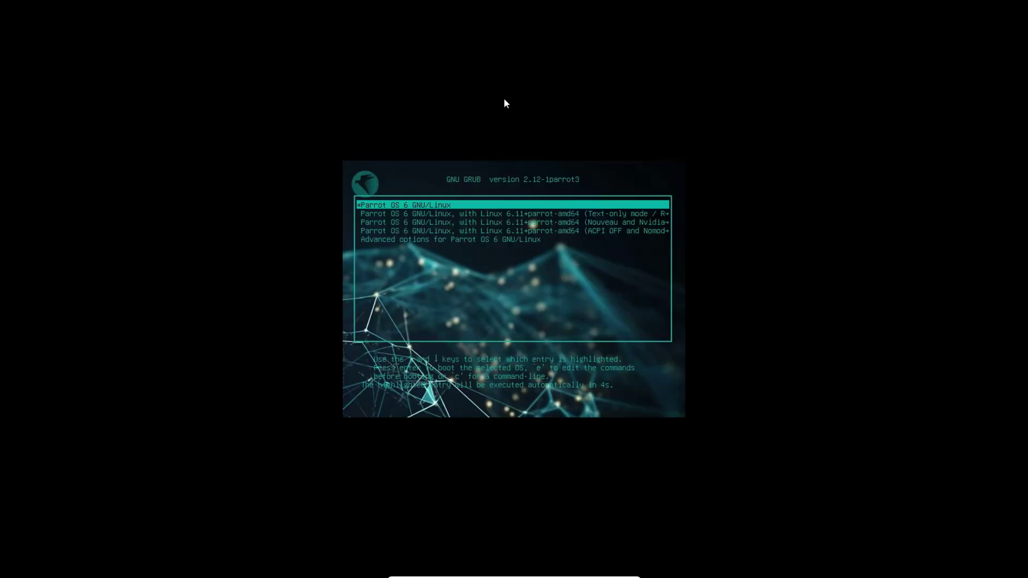
key("Return")
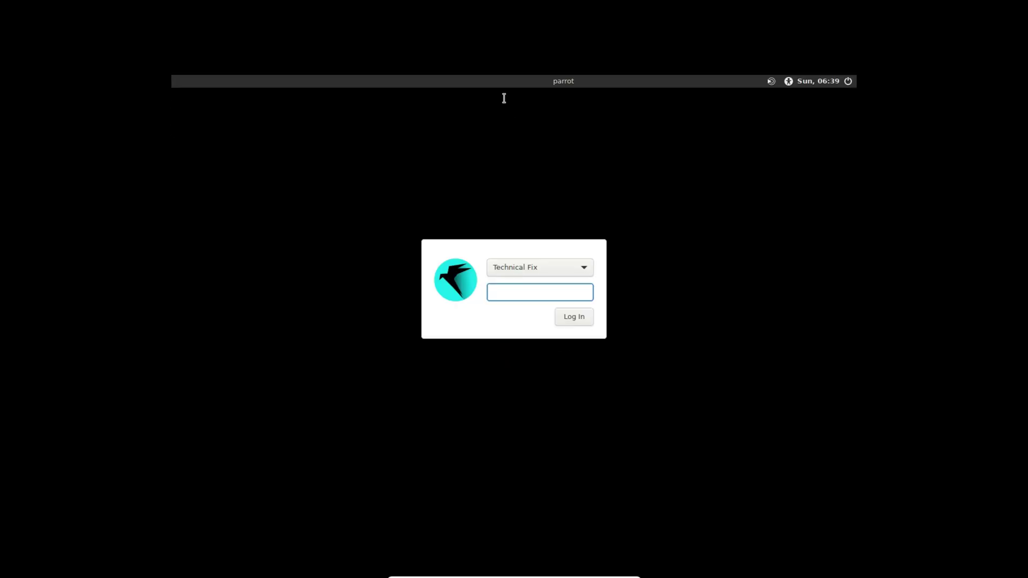
type("***")
key("Return")
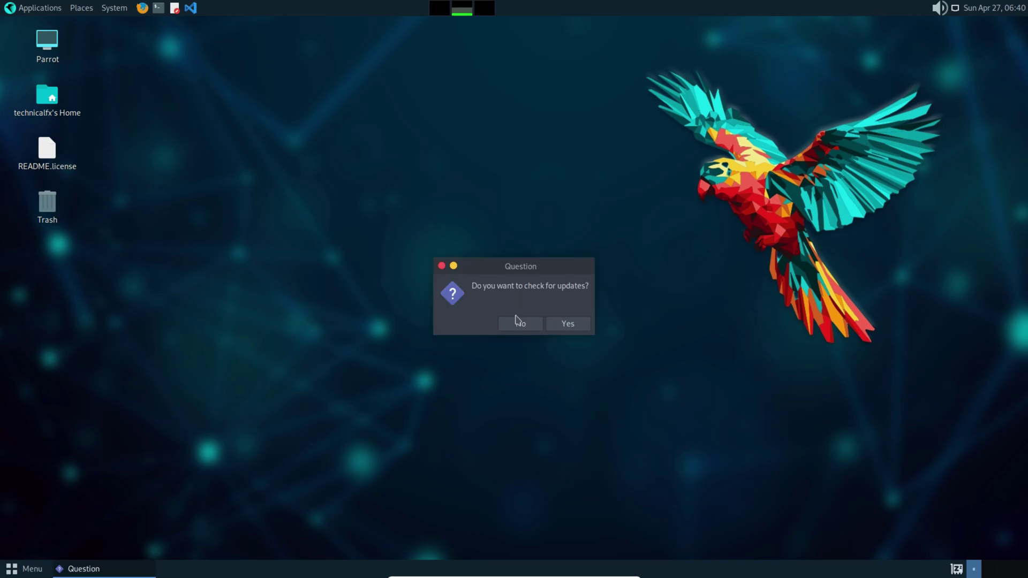
left_click(519, 323)
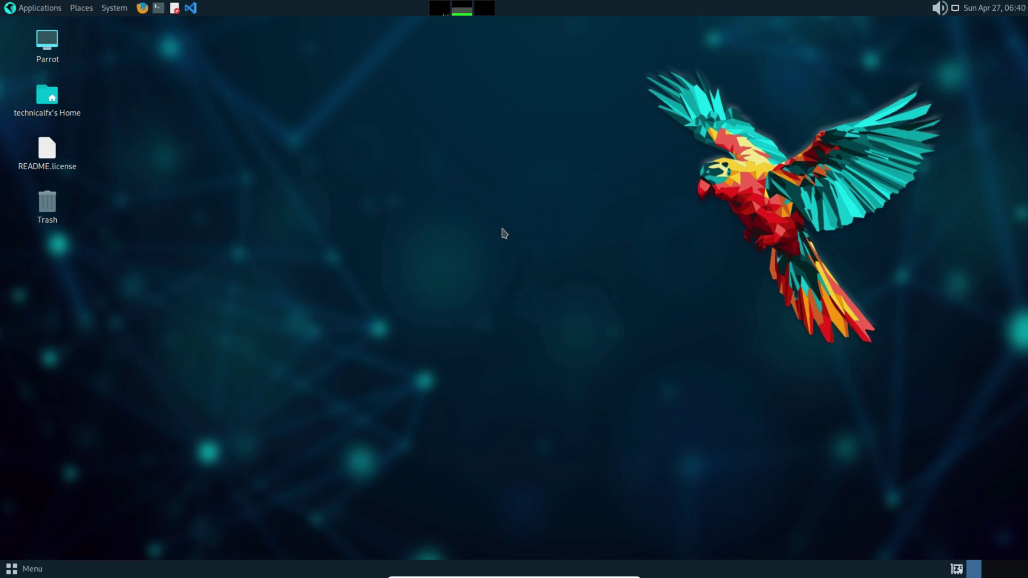
Step: Show the system's release details in a terminal with "more /etc/os-release", highlight the version name and close the terminal
left_click(158, 8)
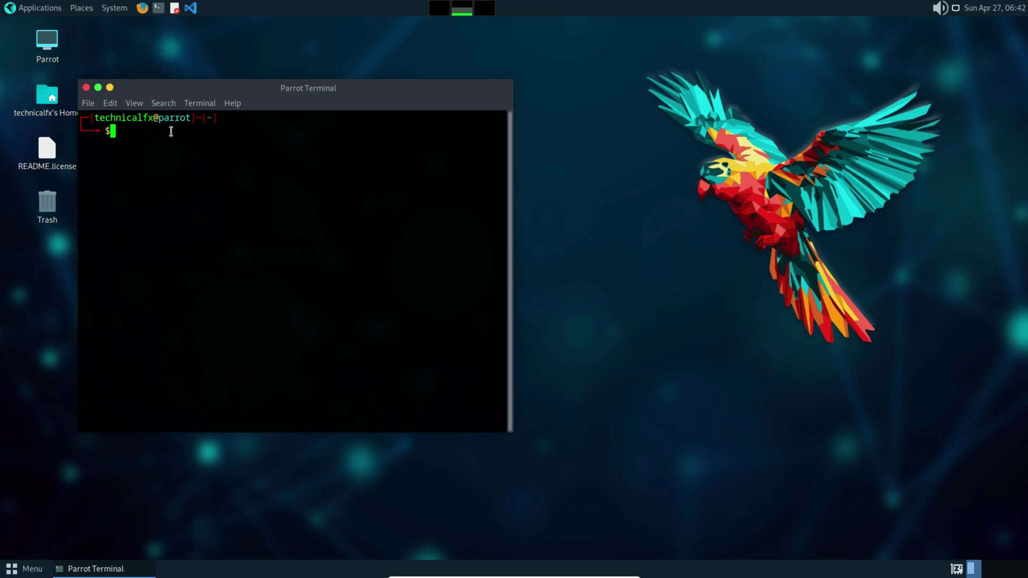
type("more")
type(" /etc/os-release")
key("Return")
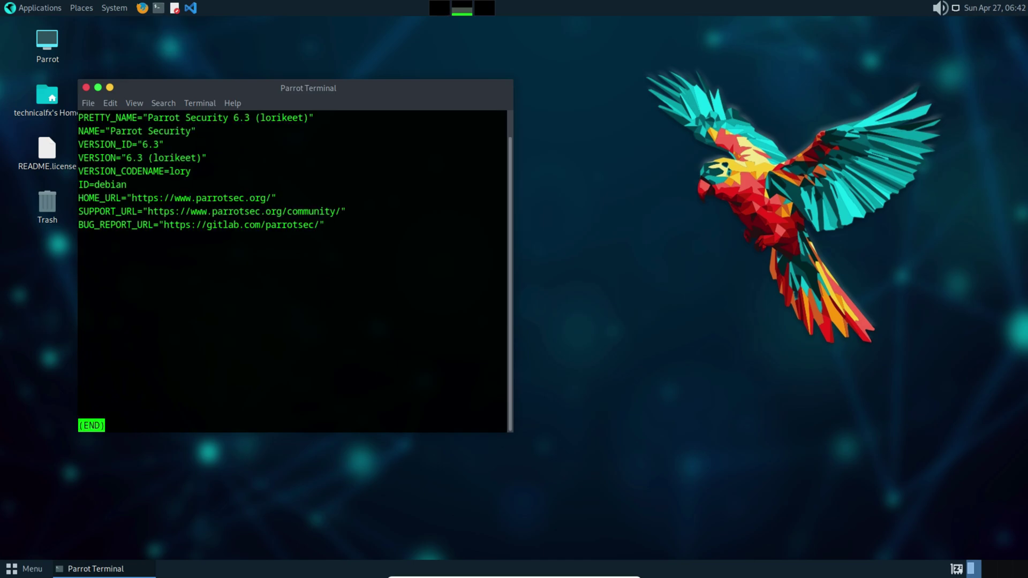
left_click_drag(157, 118, 265, 118)
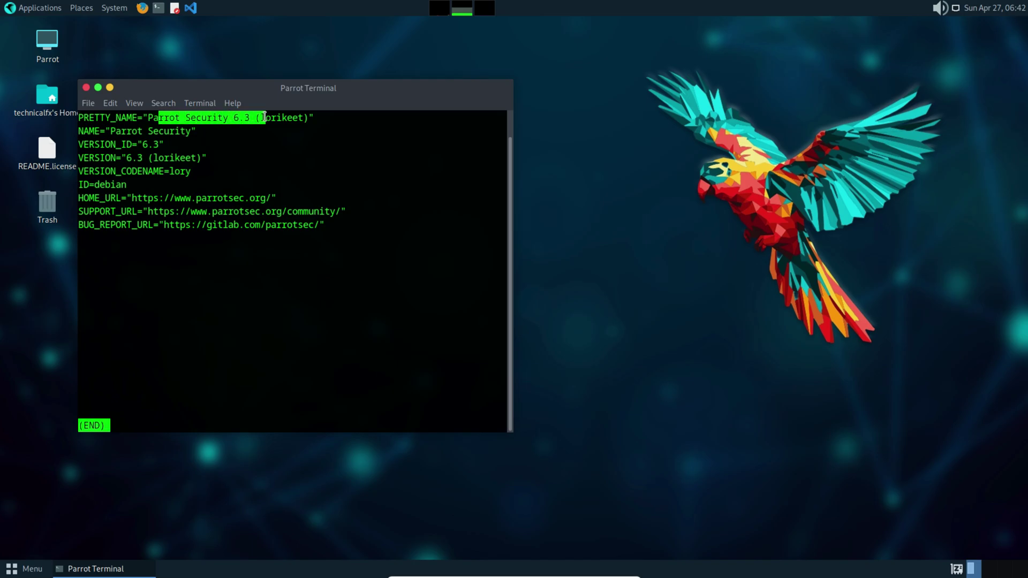
scroll(323, 170, "up", 2)
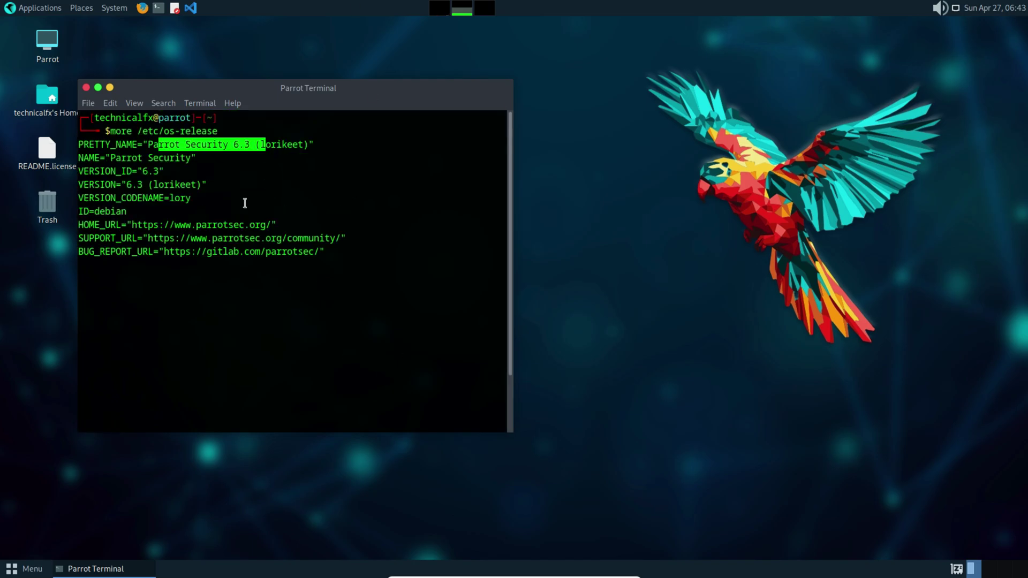
left_click(86, 88)
left_click(348, 300)
Step: Run "sudo apt update && sudo apt upgrade" in a new terminal to update the system packages
left_click(158, 8)
type("sudo a")
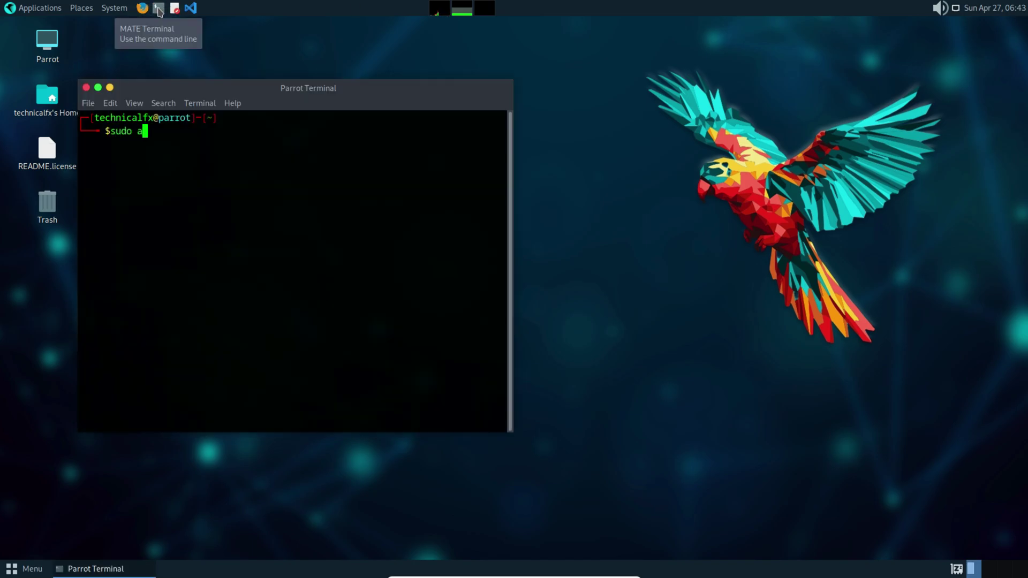
type("pt update && sudo apt upgrade")
key("Return")
key("Return")
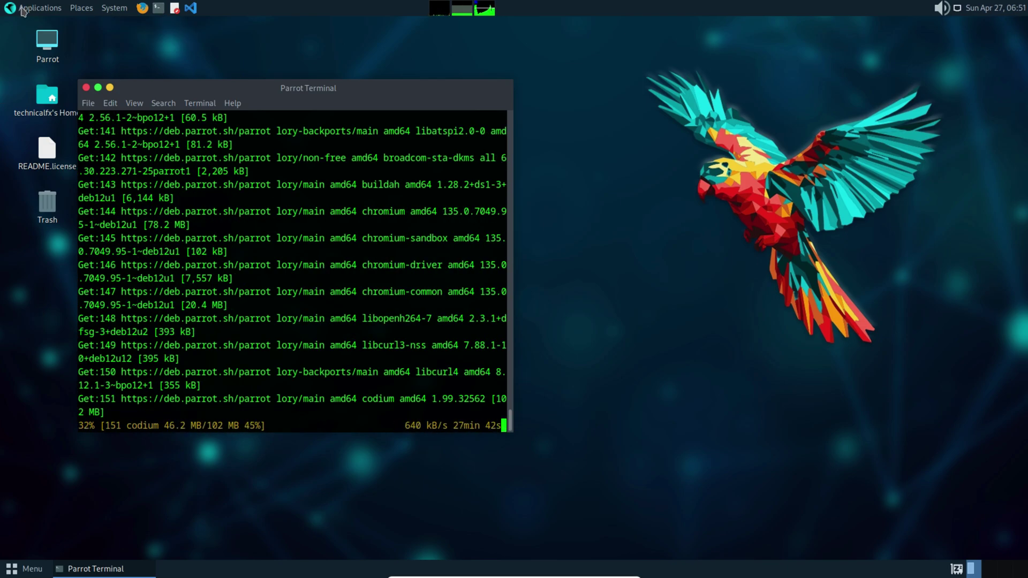
Step: Look through the installed Internet applications, then view the Parrot Security start page in Firefox and close the browser
left_click(38, 7)
mouse_move(47, 50)
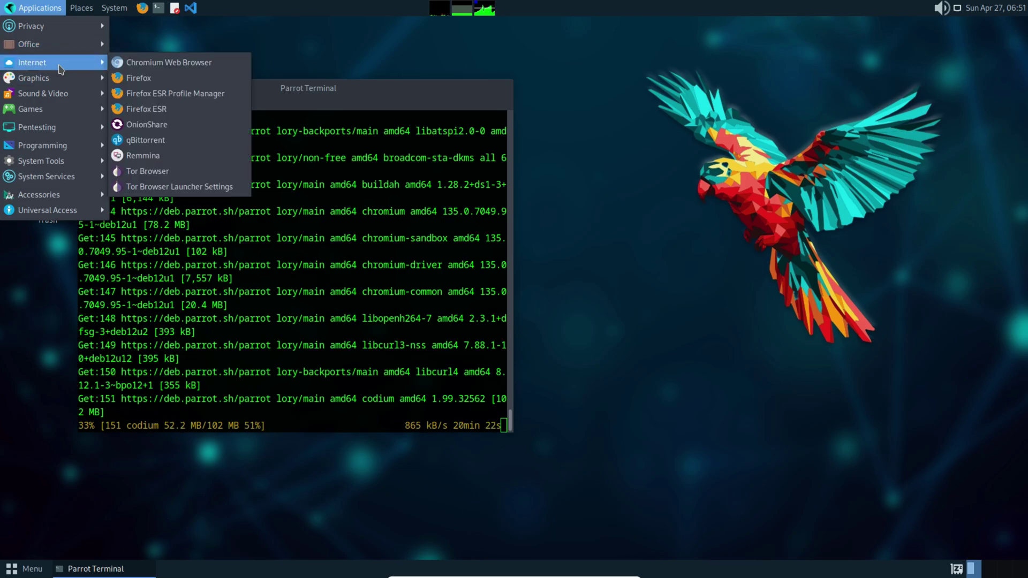
key("Escape")
left_click(142, 7)
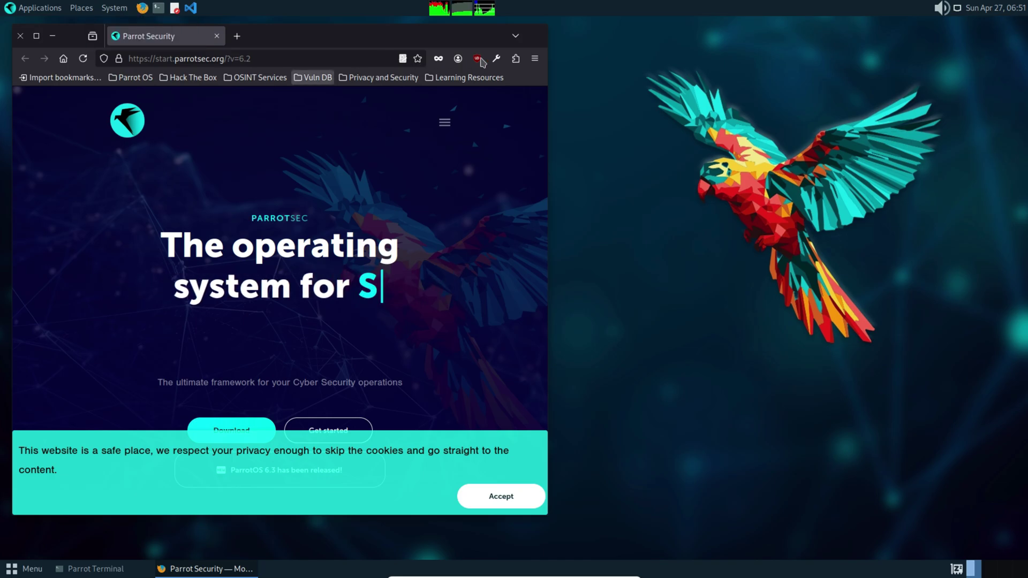
left_click(20, 36)
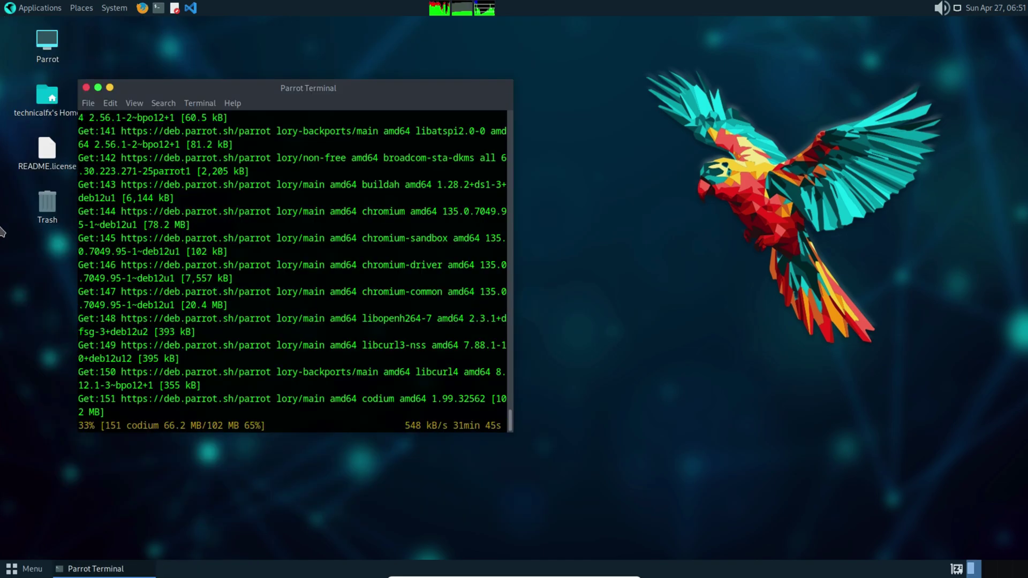
Step: Shut down the Parrot OS guest system while the package download is running
left_click(5, 570)
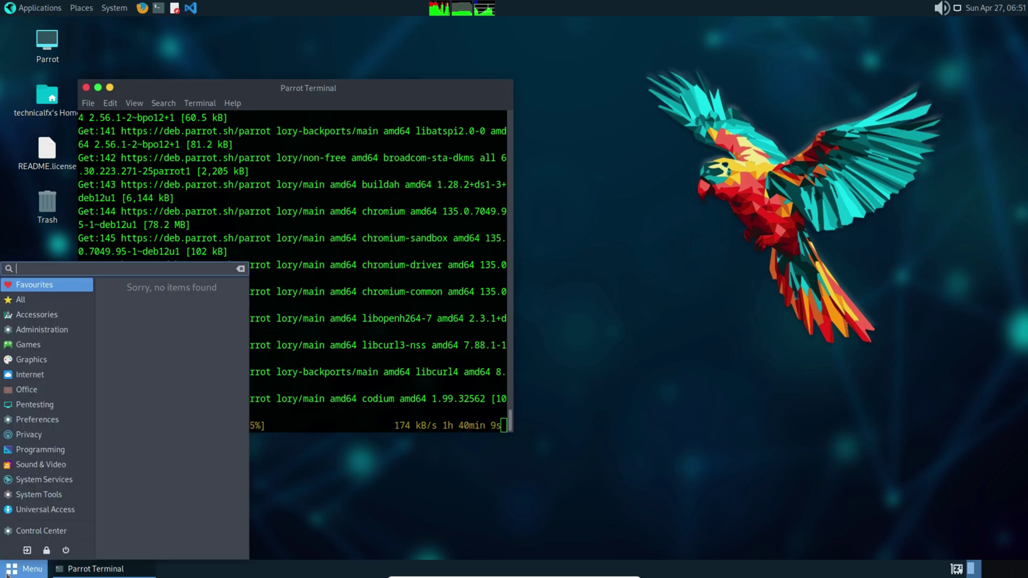
left_click(66, 550)
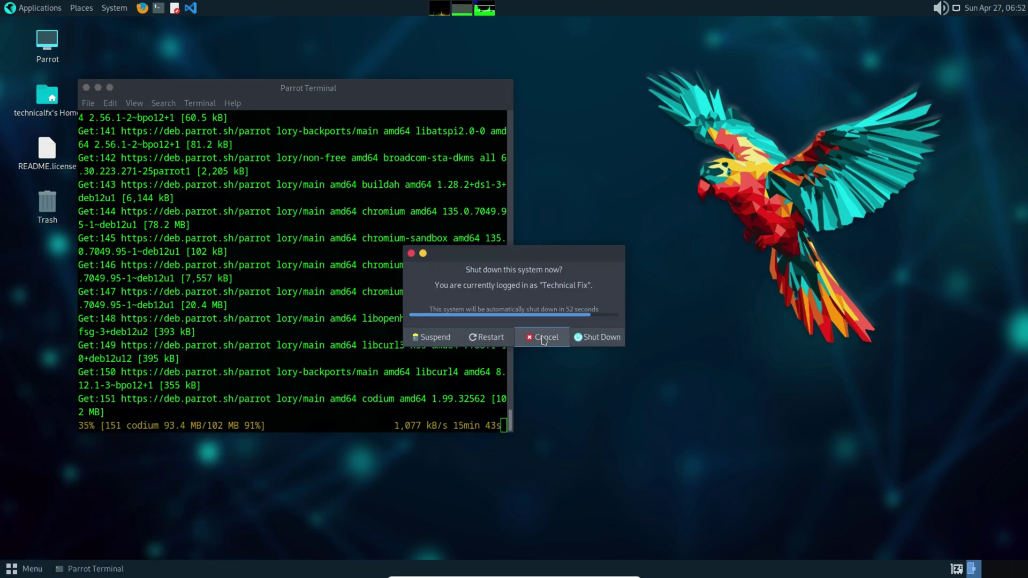
left_click(587, 337)
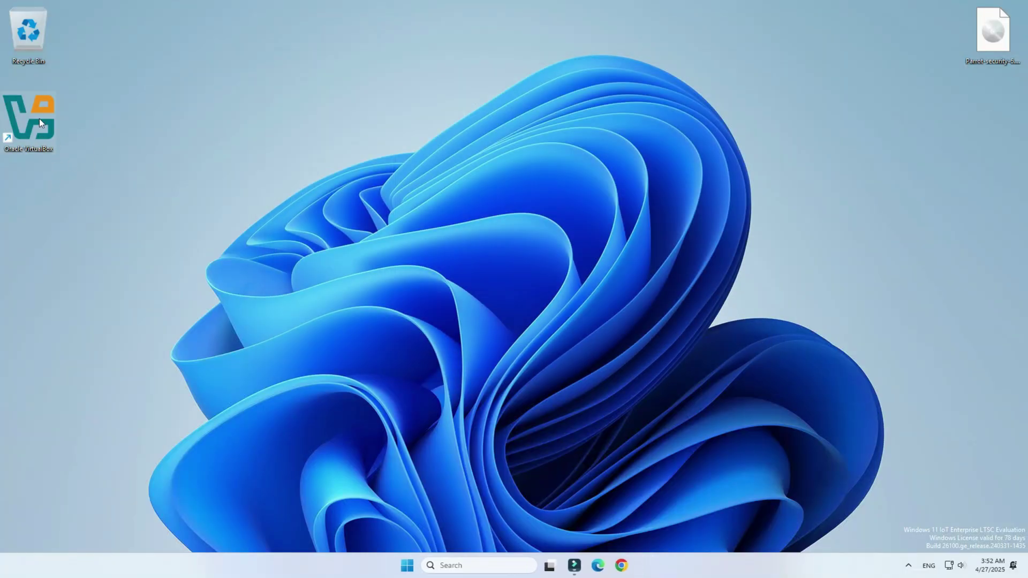
Step: Reopen VirtualBox on the Windows host, start the Parrot OS virtual machine and log in with the account password
double_click(40, 122)
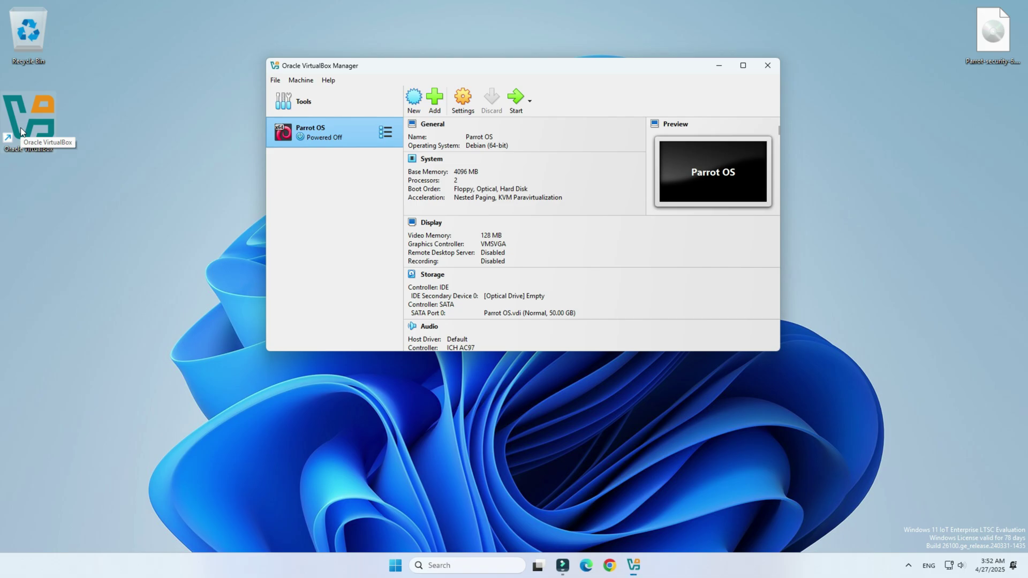
left_click(517, 98)
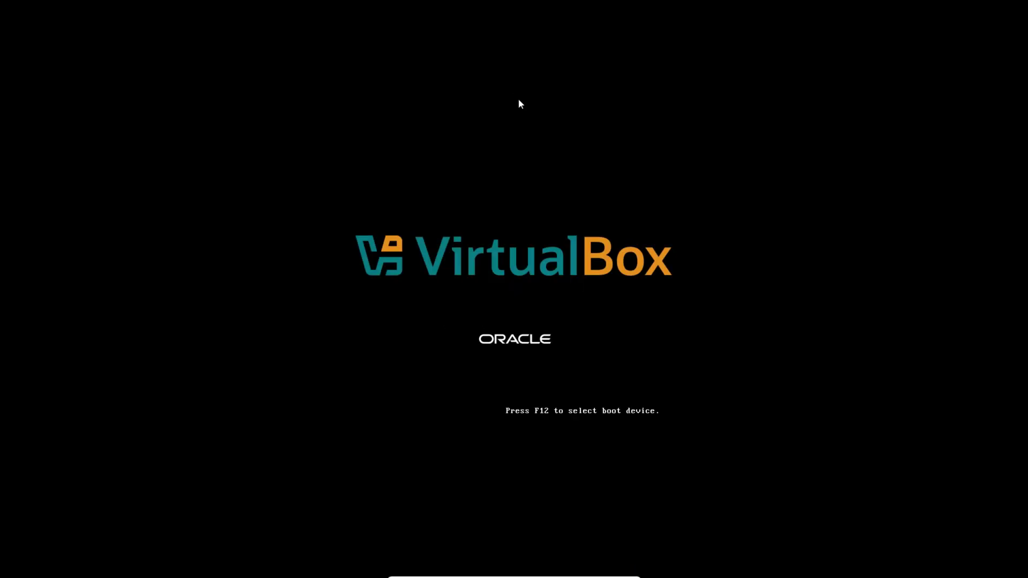
key("Return")
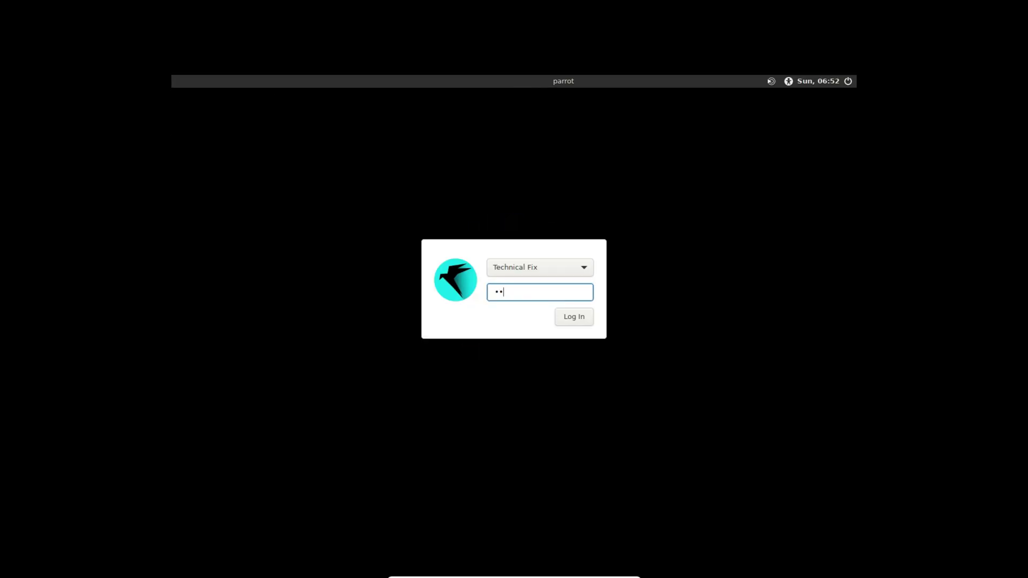
key("Return")
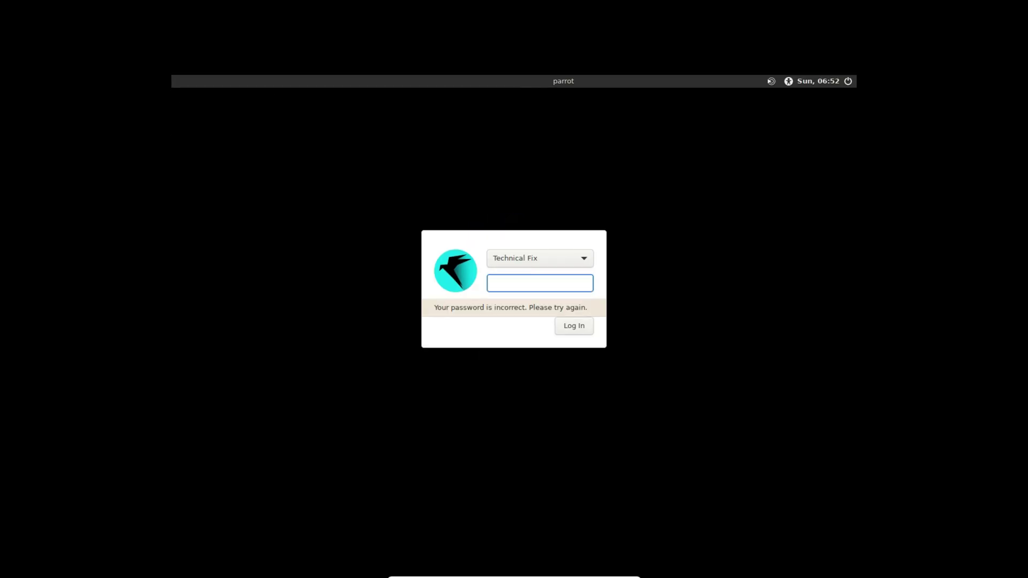
key("Return")
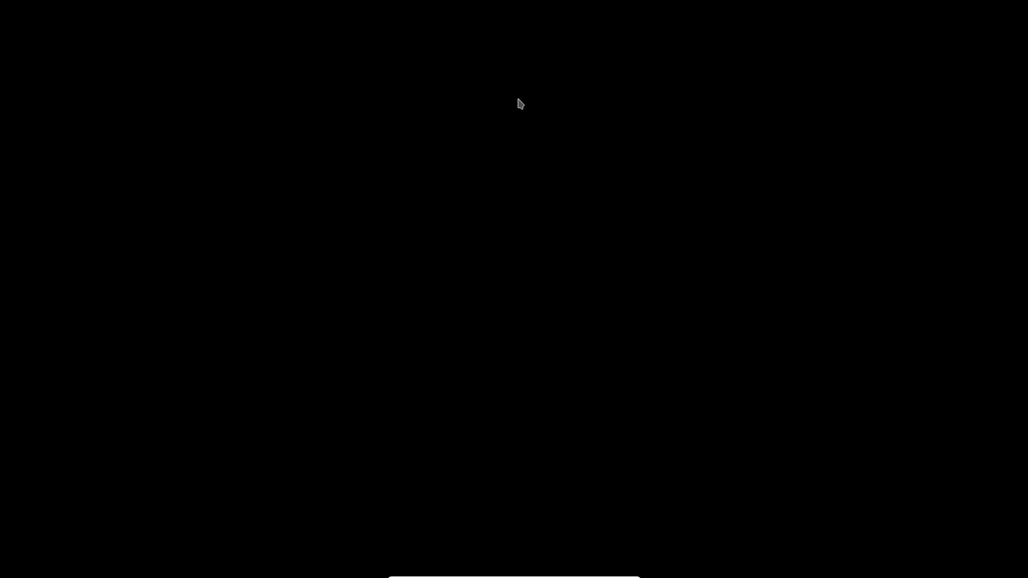